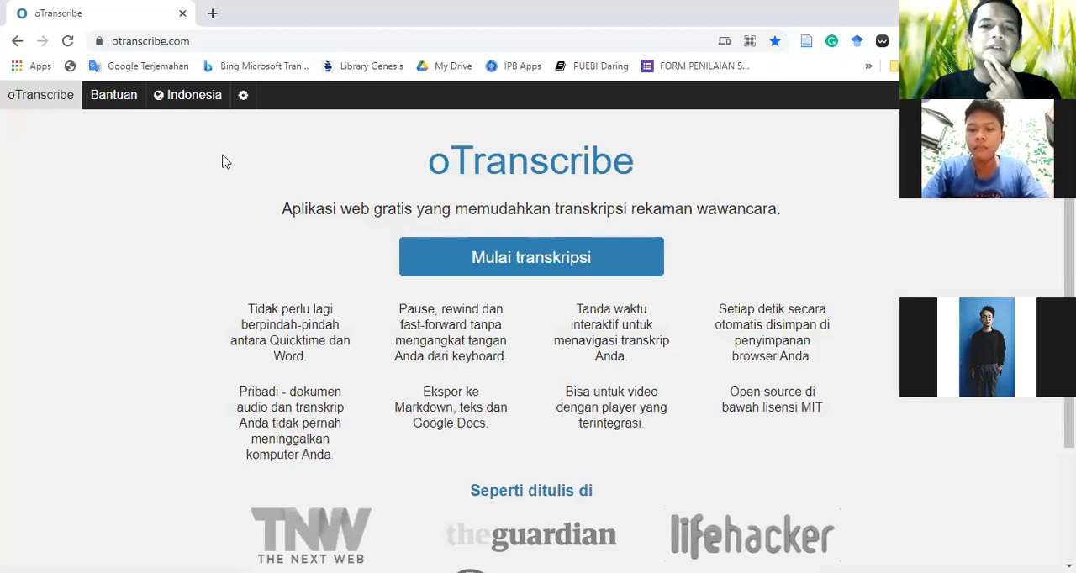
# Switch the interface language to English and back to Indonesia
pyautogui.click(202, 103)
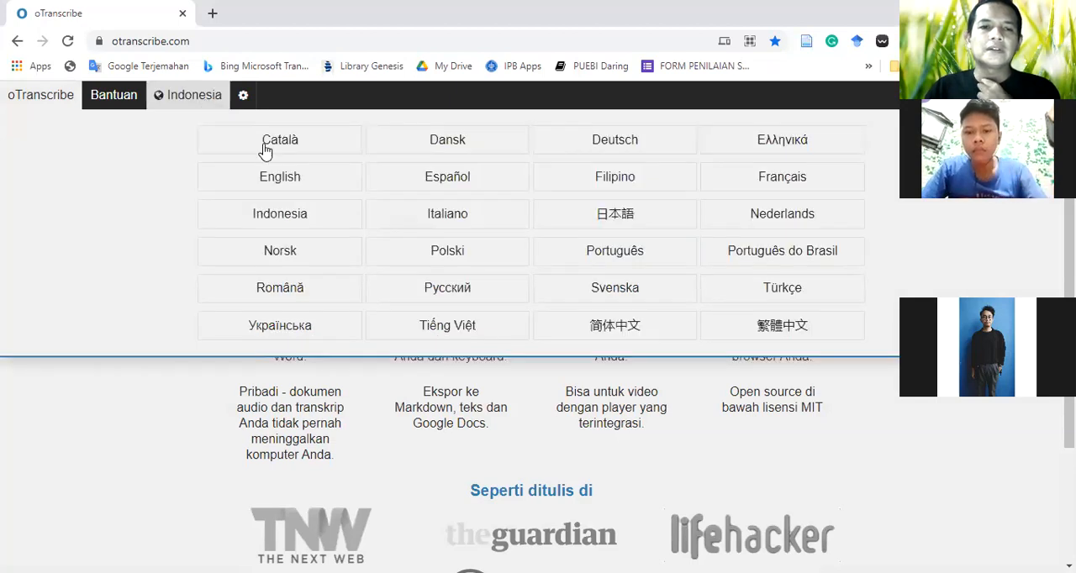
pyautogui.click(287, 184)
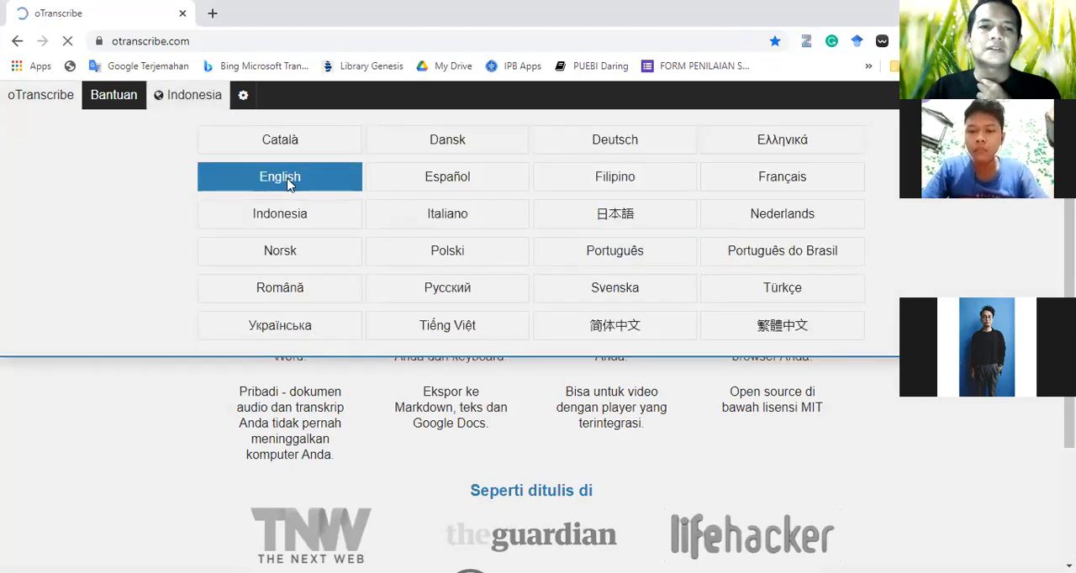
pyautogui.click(162, 100)
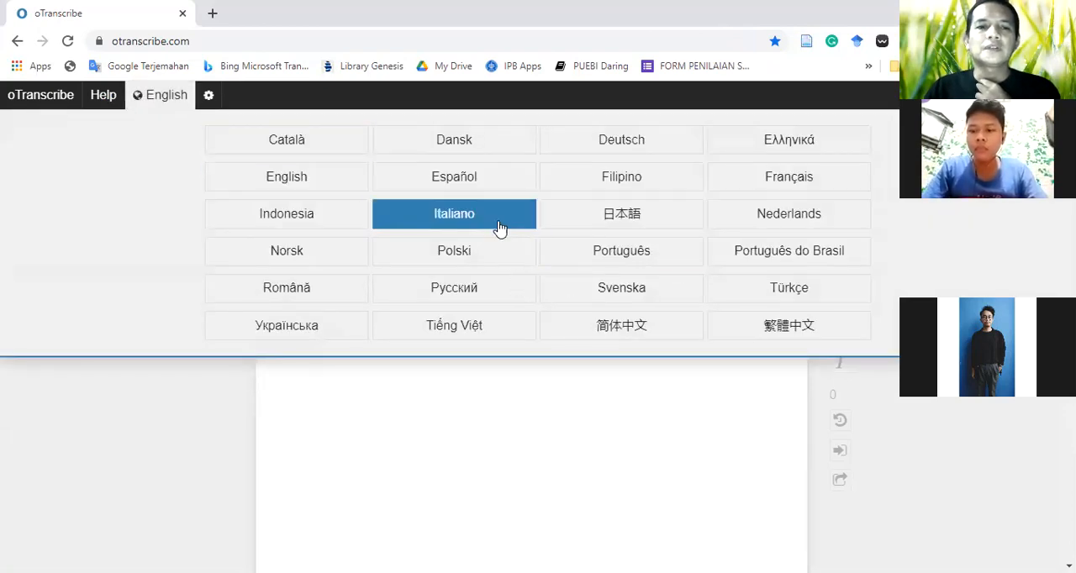
pyautogui.click(328, 219)
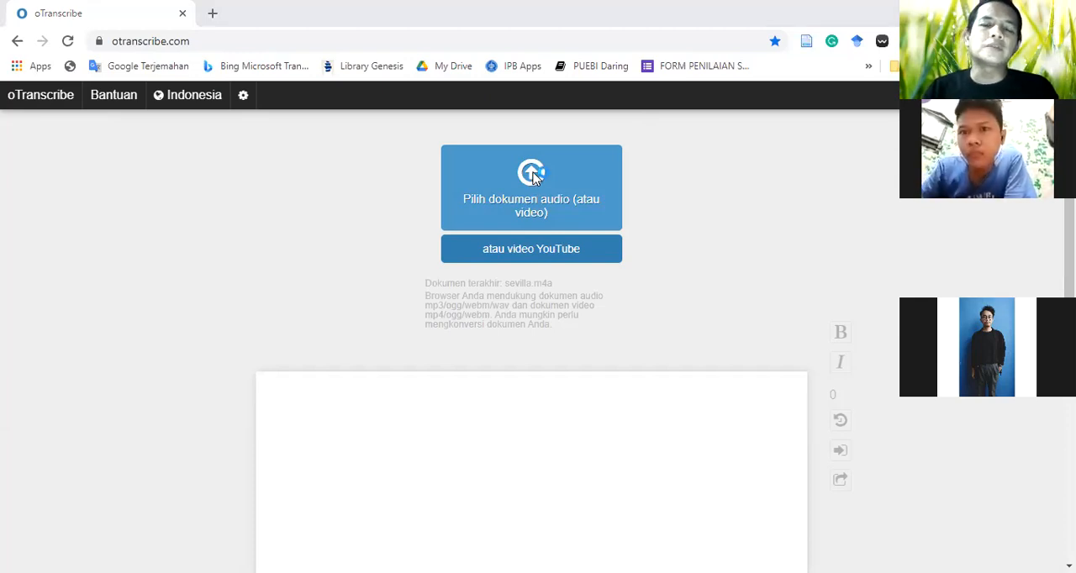
# Start choosing an audio file and browse to 1 File BS Perkampungan within the 1 SCT Kumpulan Cerita folder
pyautogui.click(535, 175)
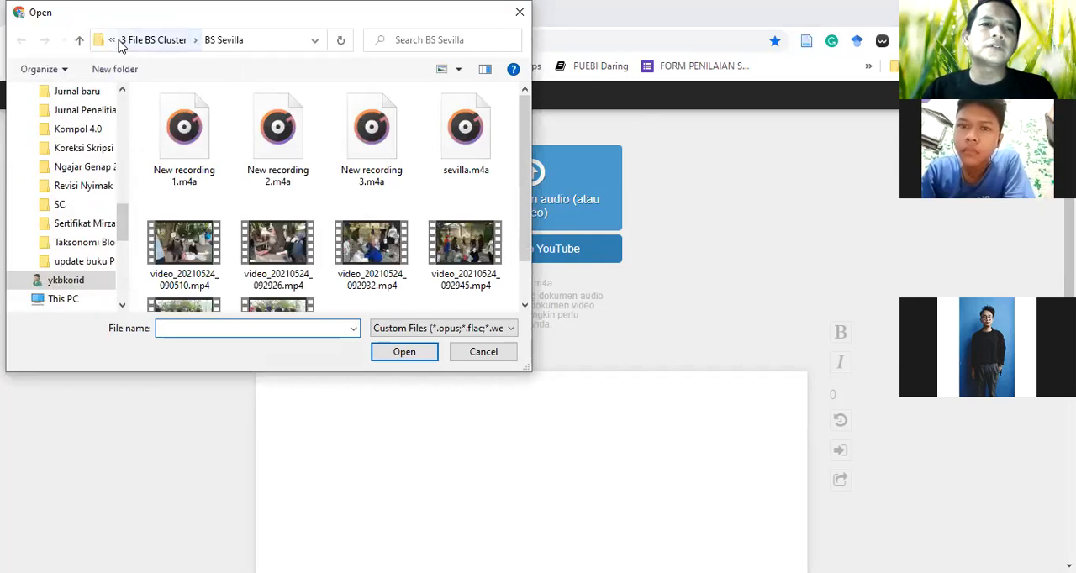
pyautogui.click(99, 41)
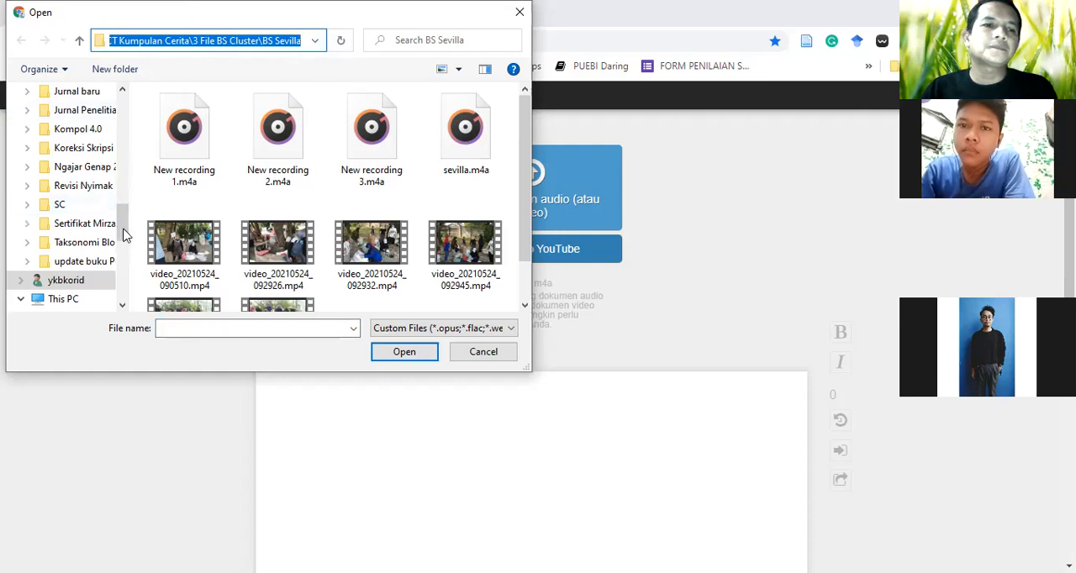
pyautogui.moveTo(124, 220); pyautogui.dragTo(124, 201)
pyautogui.scroll(8, 95, 194)
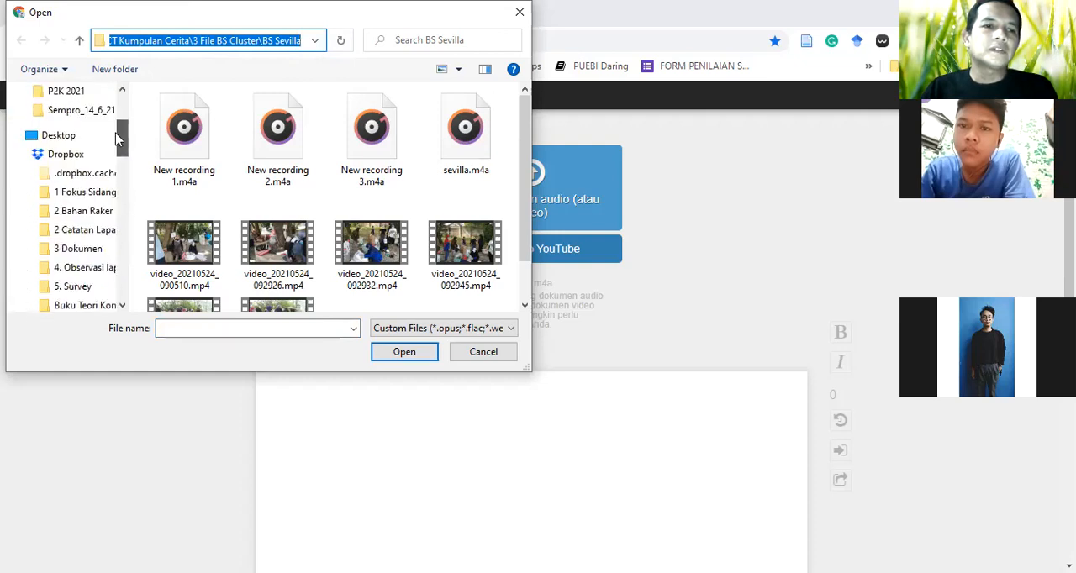
pyautogui.click(78, 229)
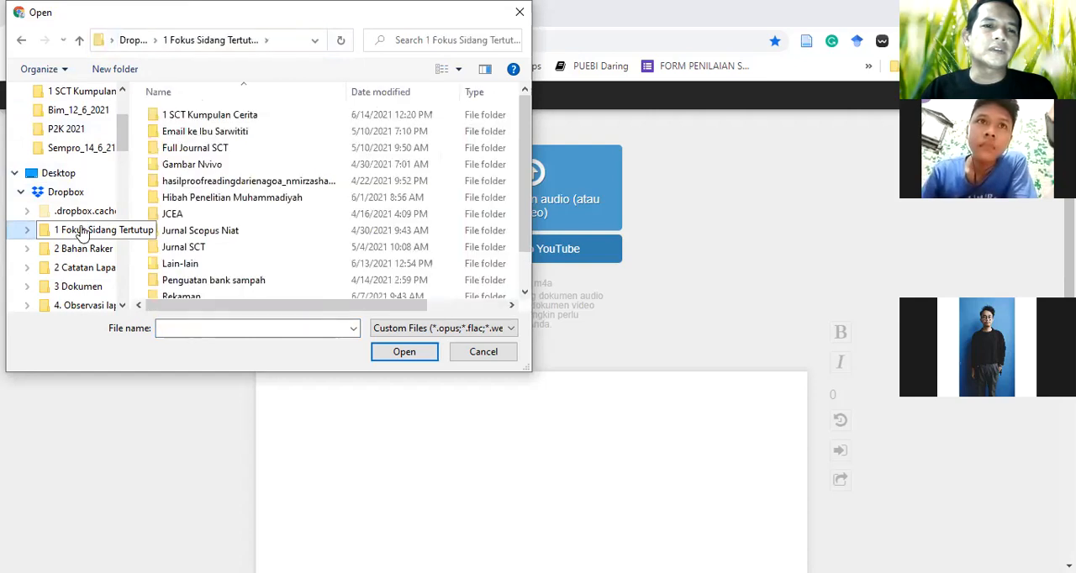
pyautogui.doubleClick(186, 115)
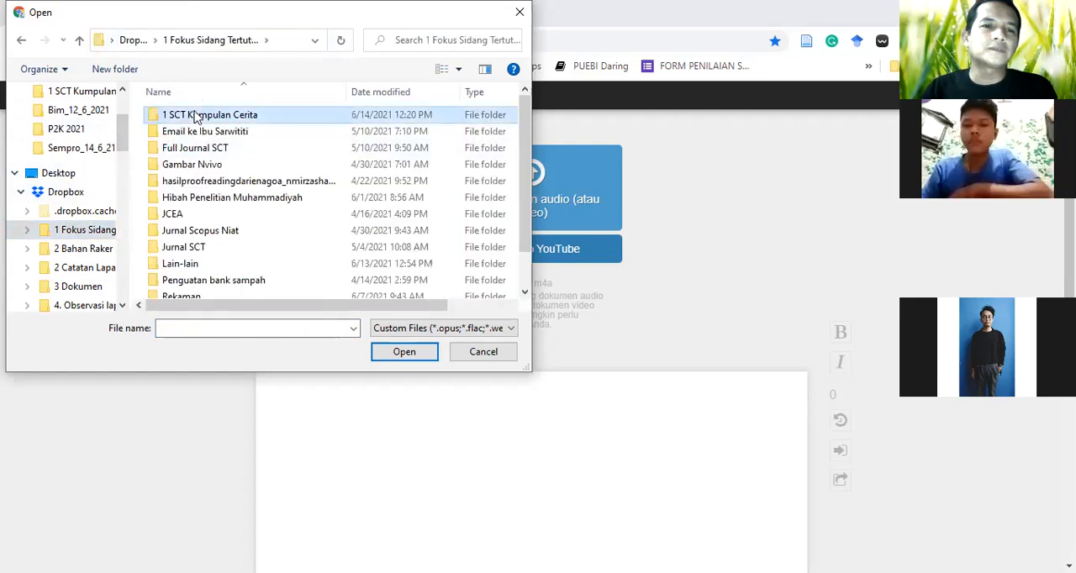
pyautogui.click(220, 118)
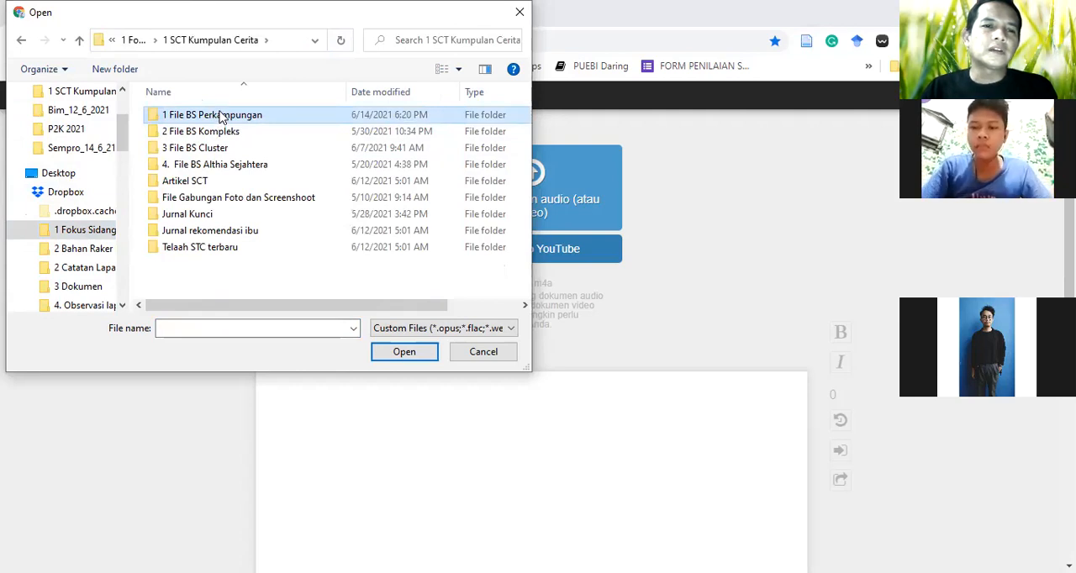
pyautogui.doubleClick(220, 118)
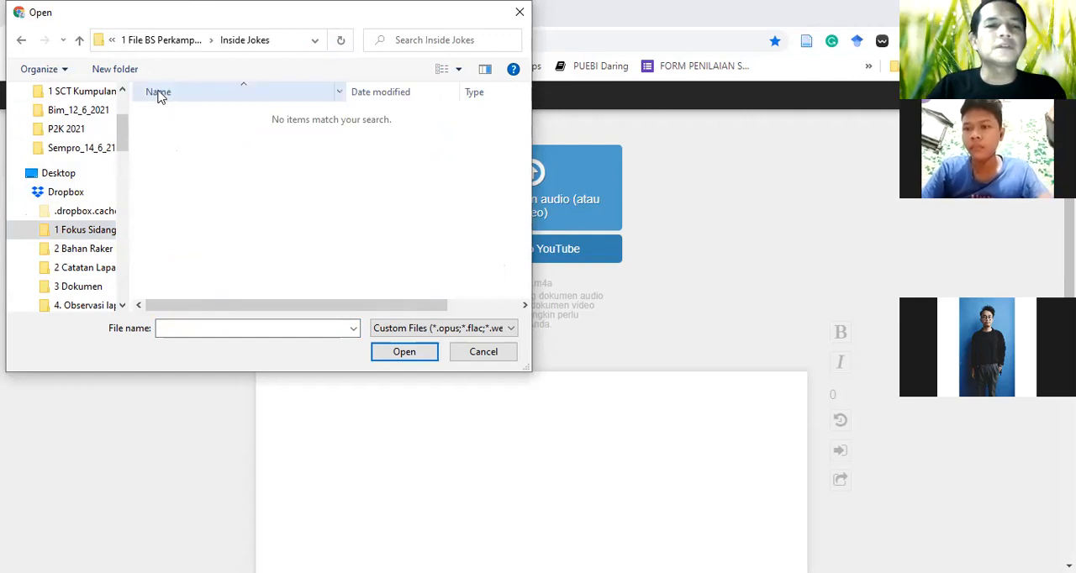
pyautogui.click(159, 41)
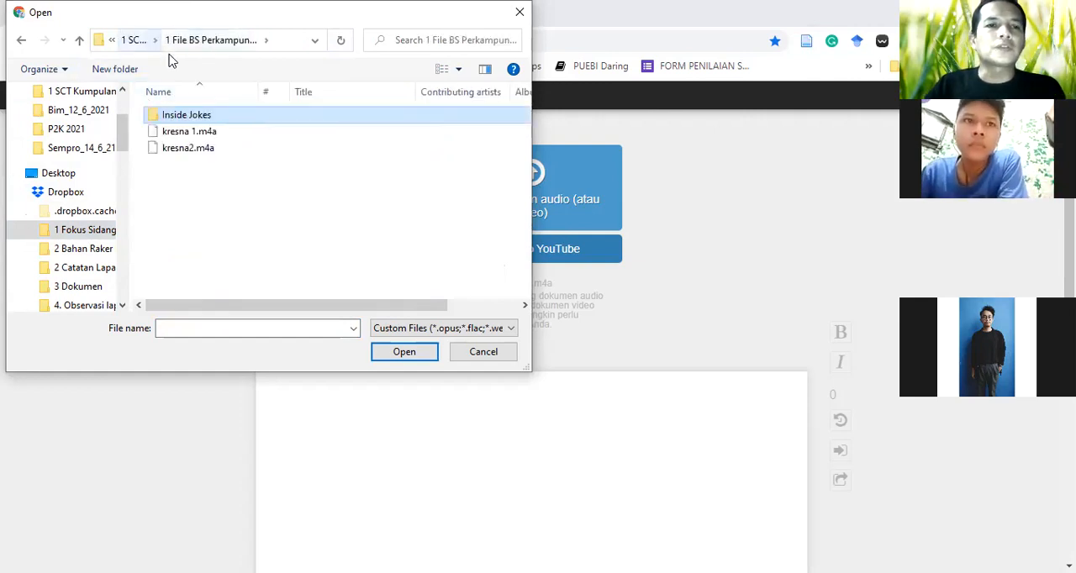
# Load the audio file kresna 1.m4a for transcription
pyautogui.click(193, 138)
pyautogui.doubleClick(192, 138)
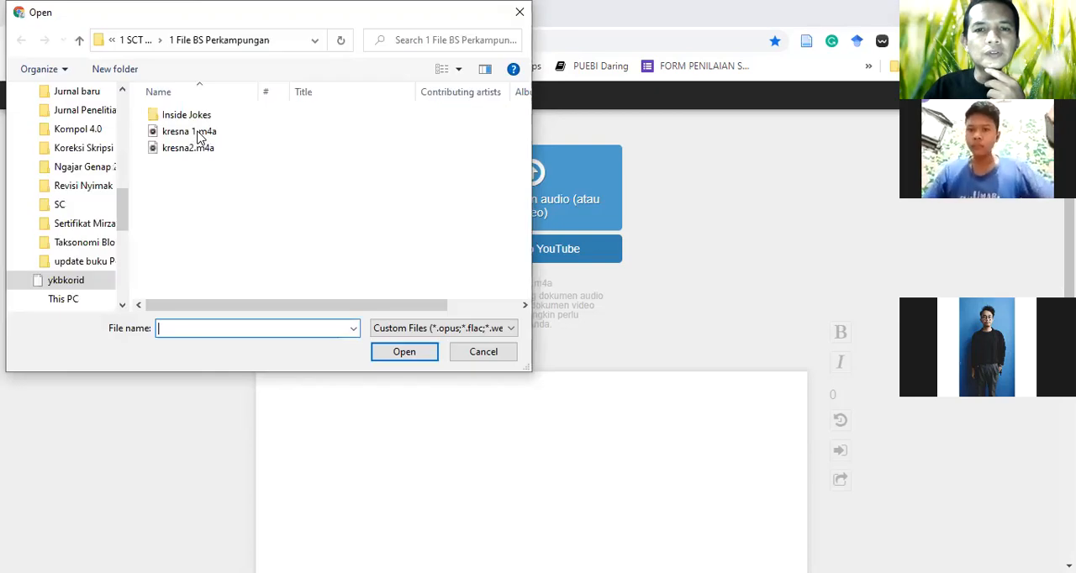
pyautogui.click(573, 93)
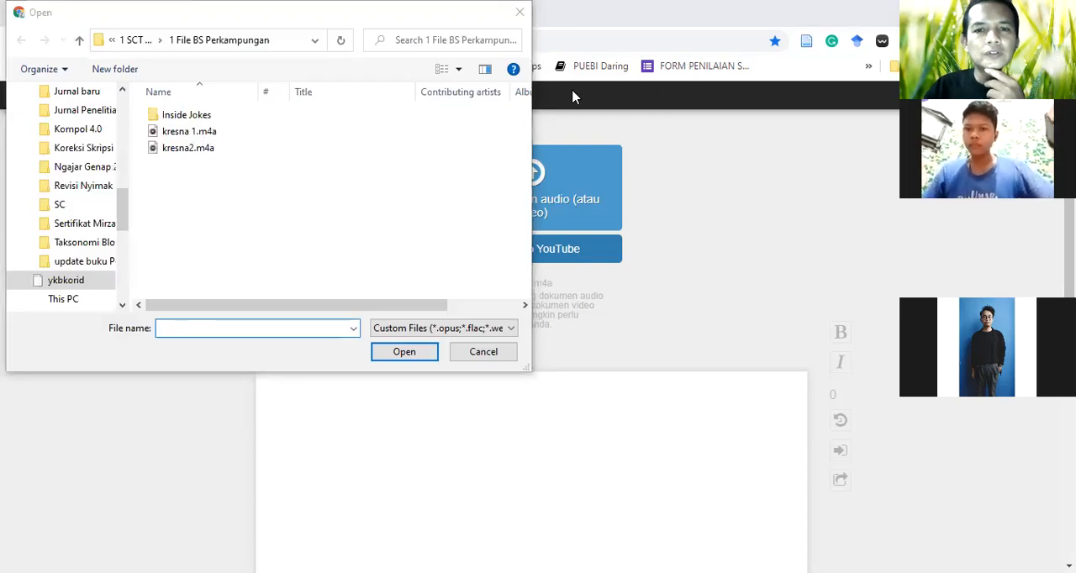
pyautogui.click(235, 135)
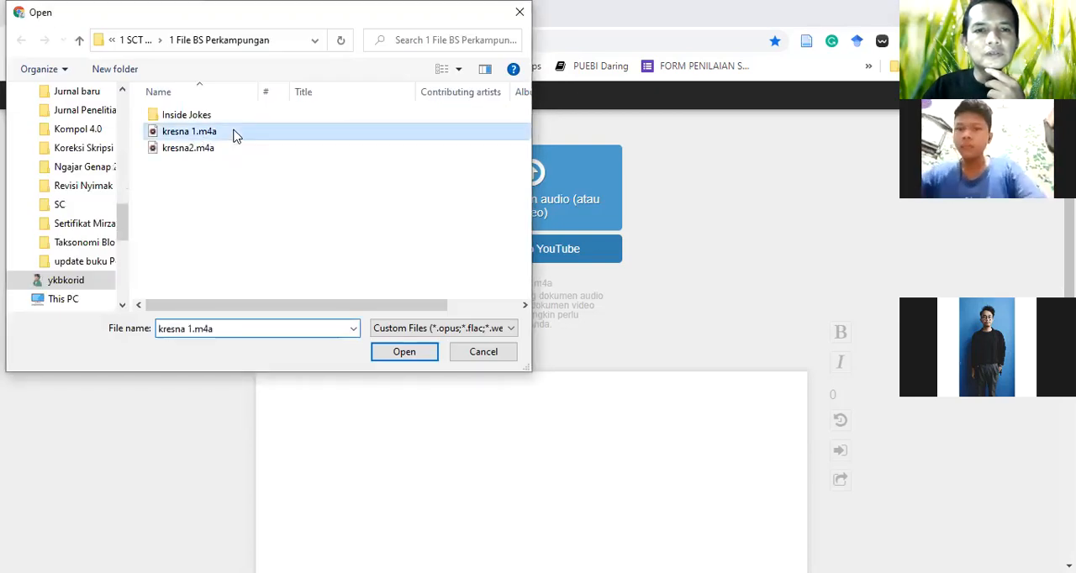
pyautogui.doubleClick(236, 134)
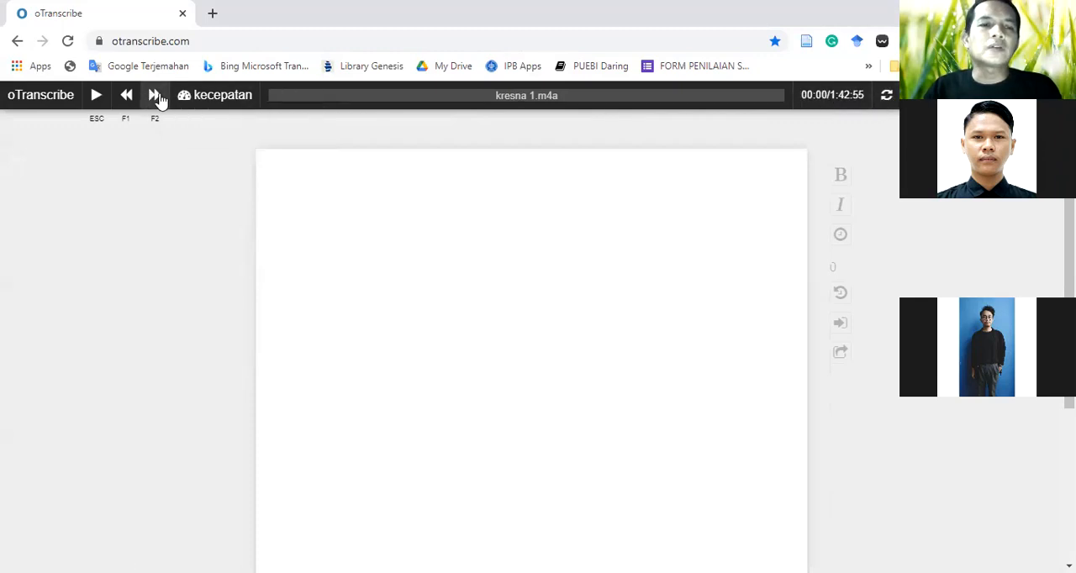
pyautogui.moveTo(202, 99)
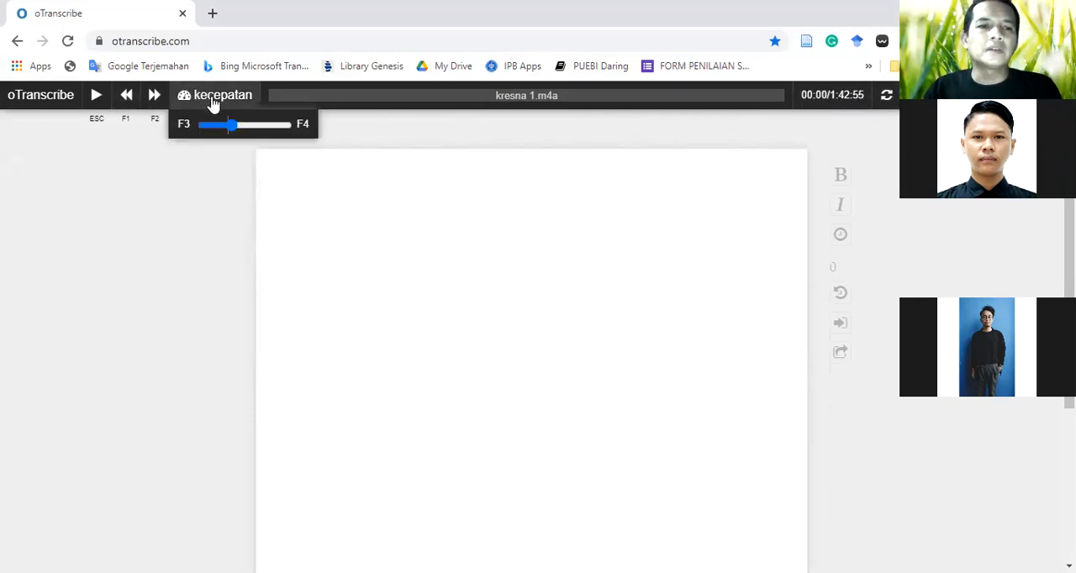
pyautogui.moveTo(231, 126); pyautogui.dragTo(232, 132)
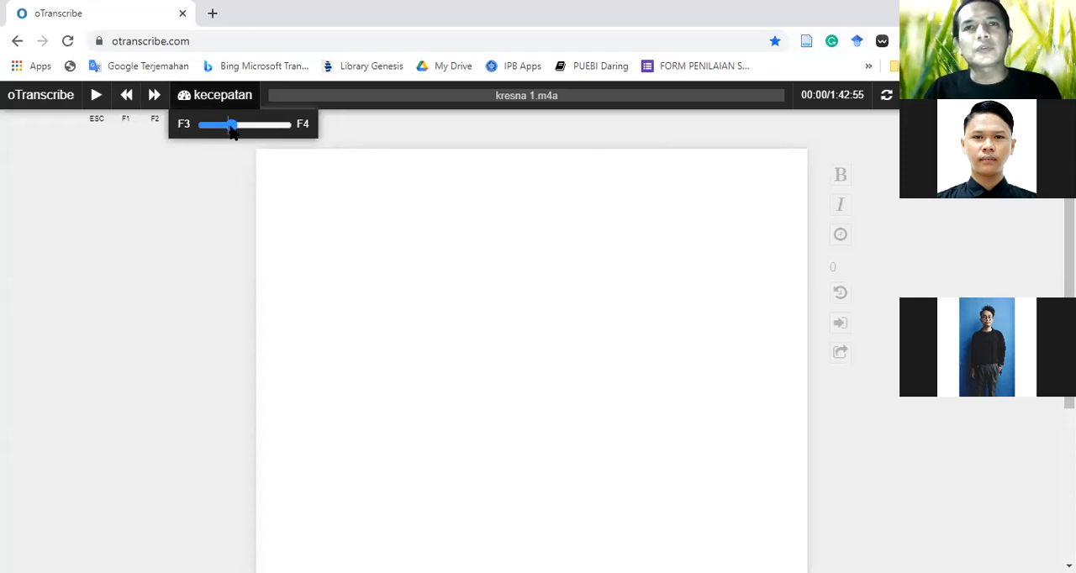
pyautogui.moveTo(228, 127)
pyautogui.mouseDown()
pyautogui.moveTo(219, 126)
pyautogui.moveTo(259, 125)
pyautogui.moveTo(231, 126)
pyautogui.mouseUp()
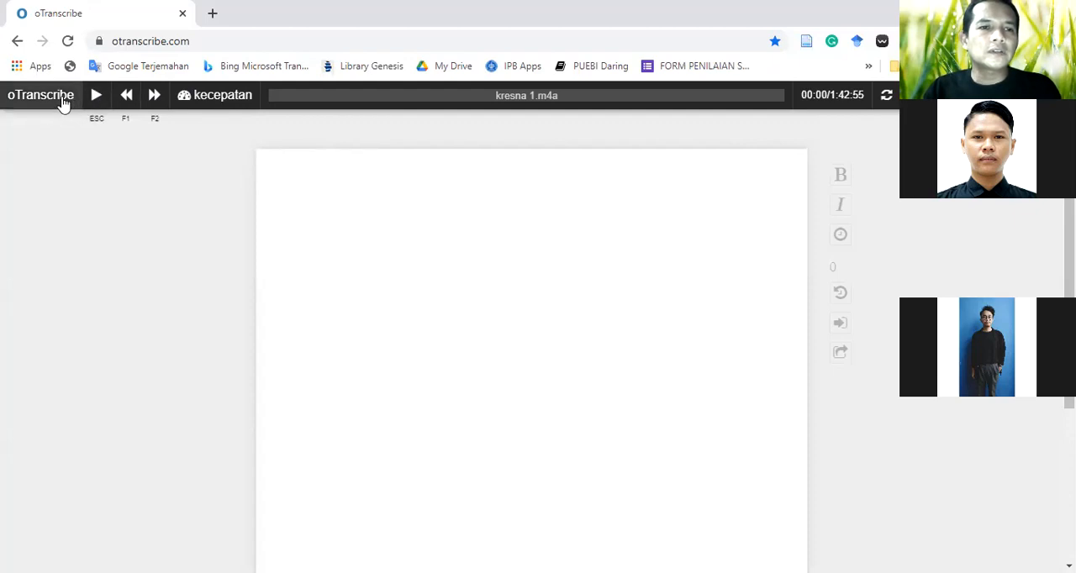
pyautogui.moveTo(188, 101)
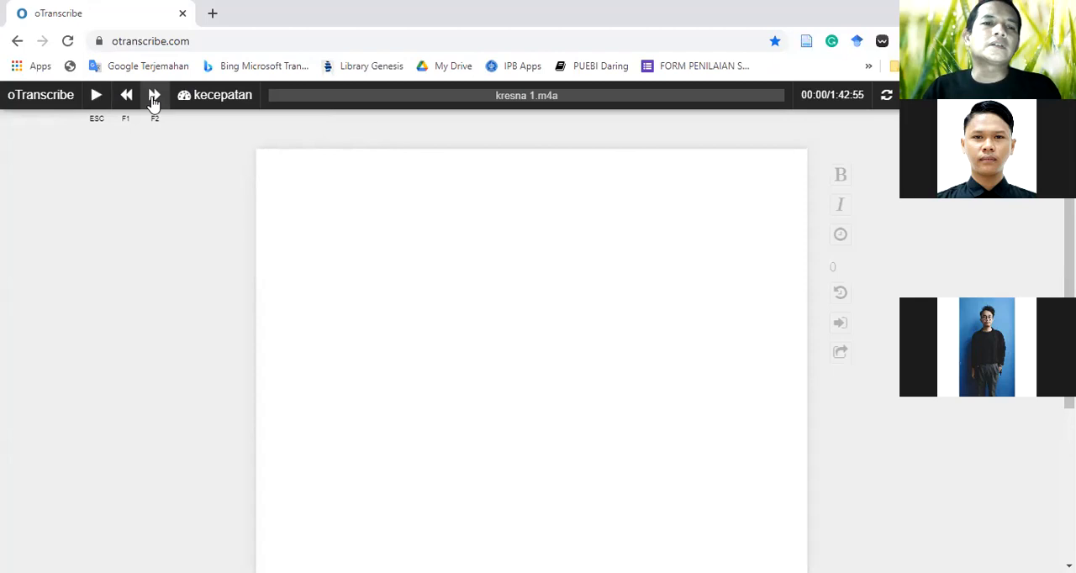
# Play the recording up to 00:52, pause it, and enter the speaker's name on the transcript's first line
pyautogui.click(98, 96)
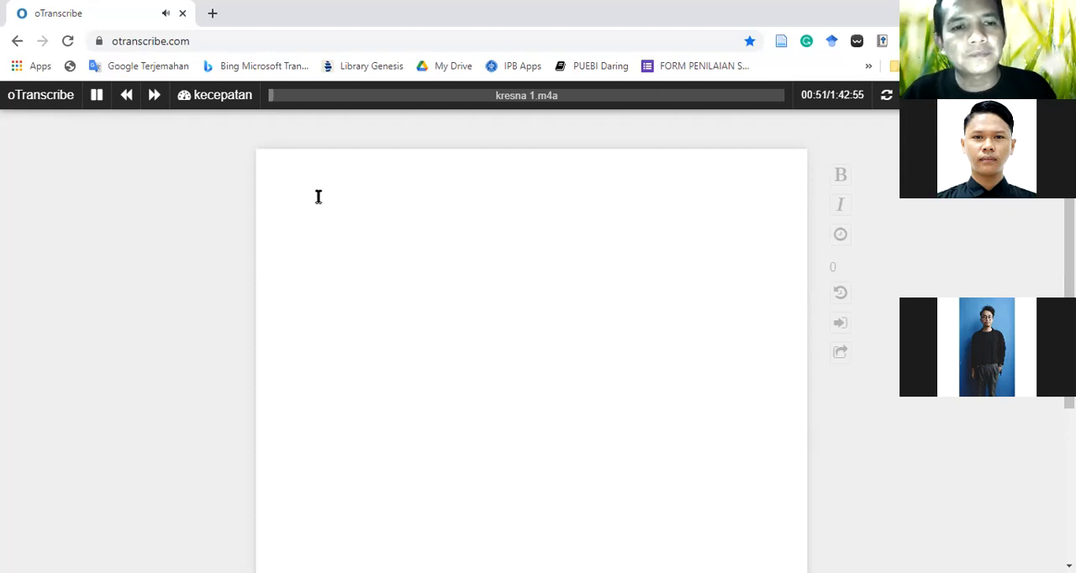
pyautogui.press('Escape')
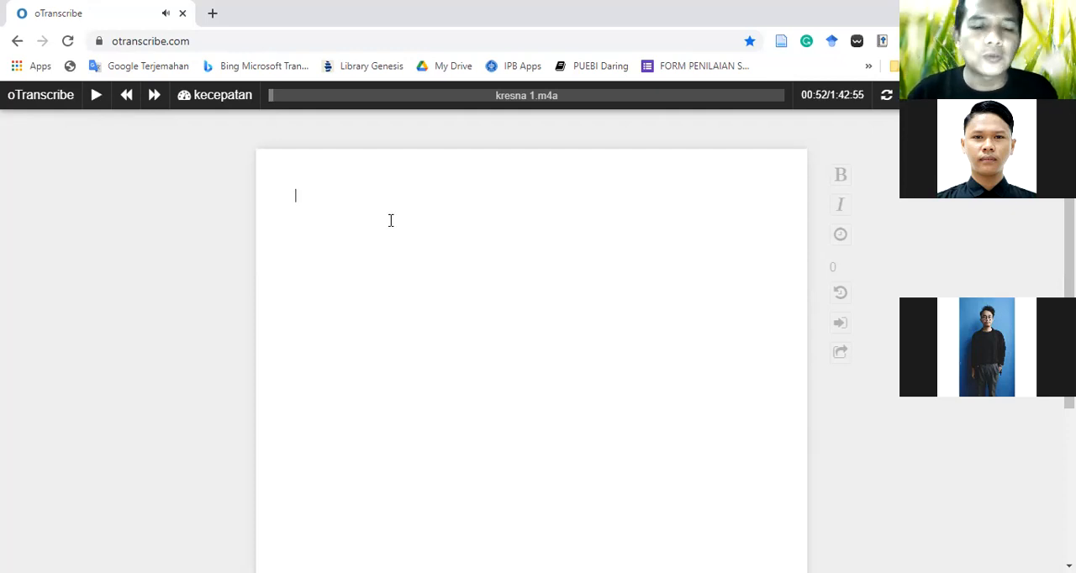
pyautogui.write('Mirza')
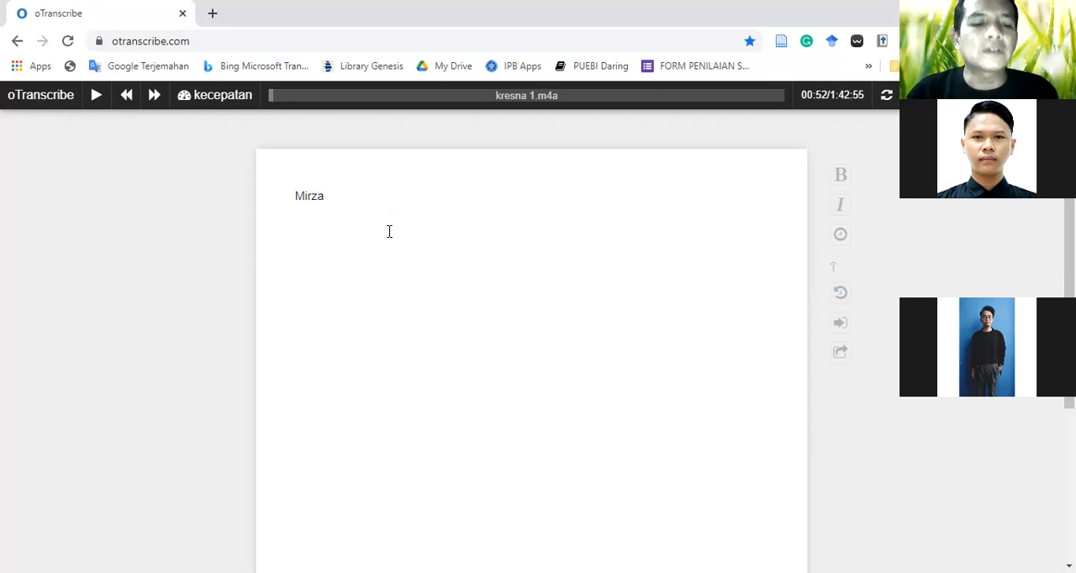
# Write "Assalamau;ayalukm terima kasih atas pertemuan," on a new line below the speaker's name
pyautogui.write('As')
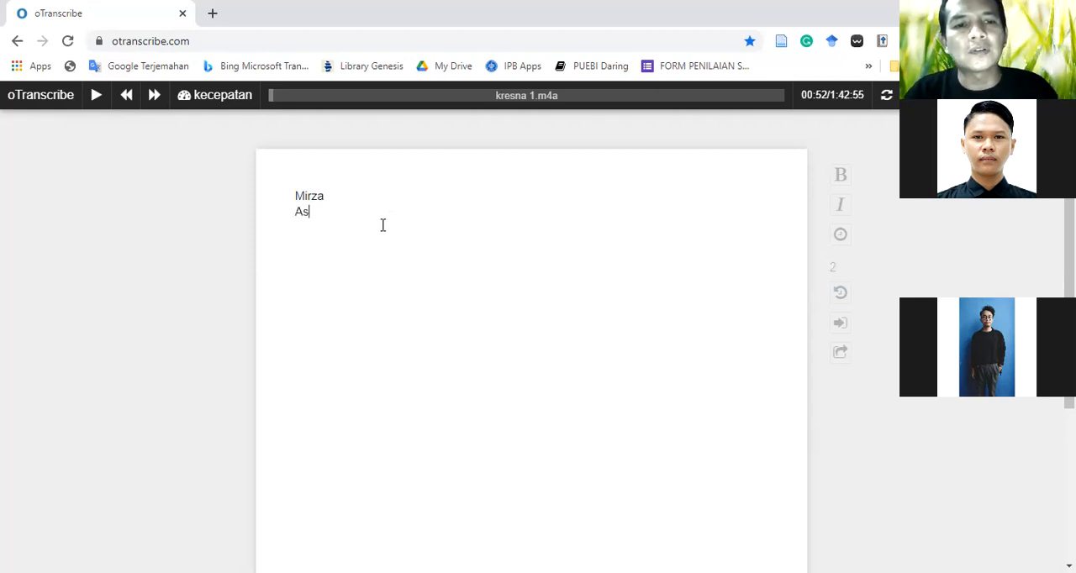
pyautogui.write('salamau;')
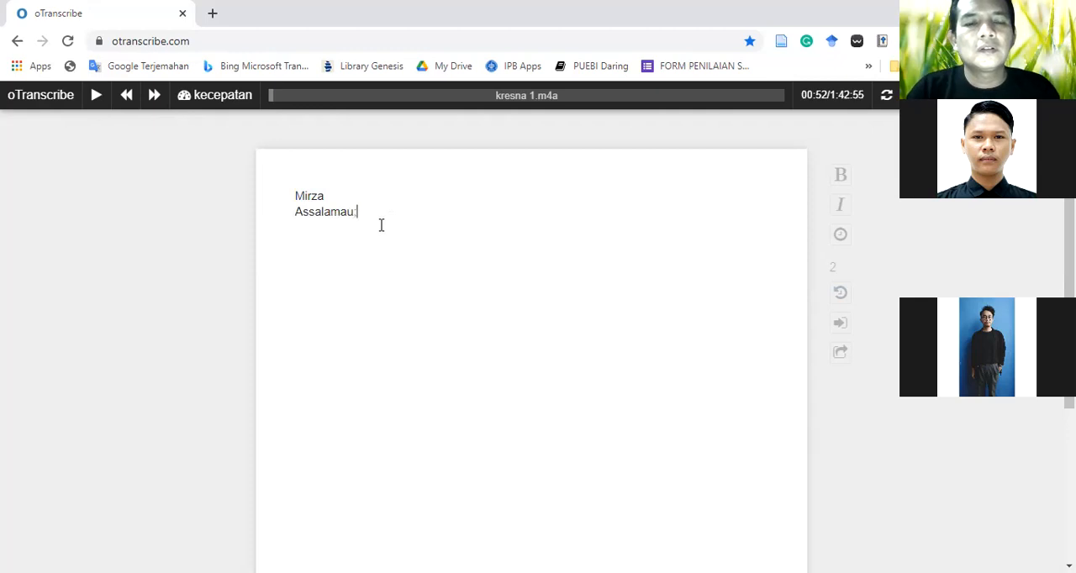
pyautogui.write('ayalukm ')
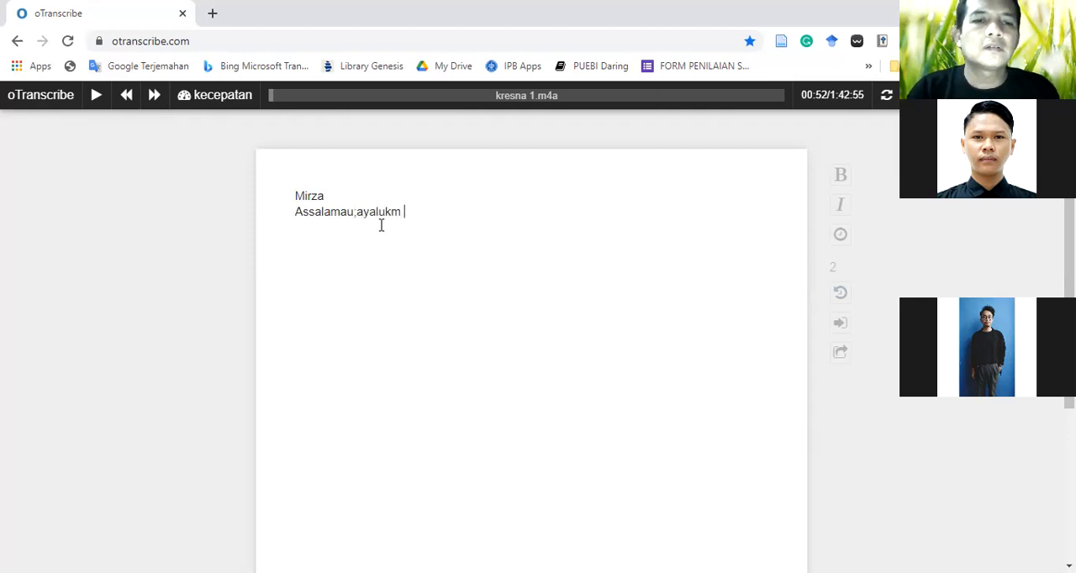
pyautogui.write('ter')
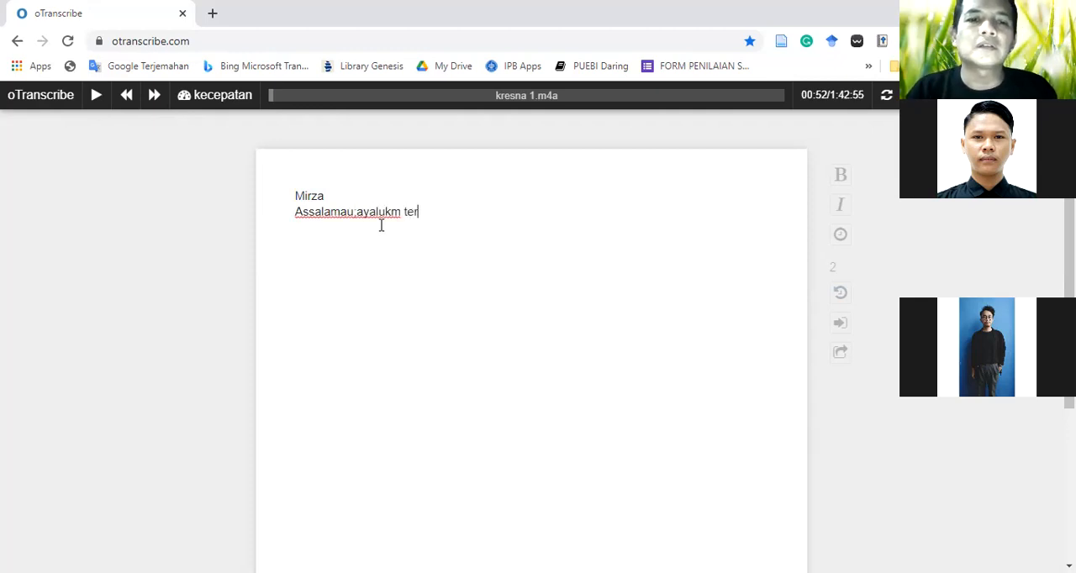
pyautogui.write('ima k')
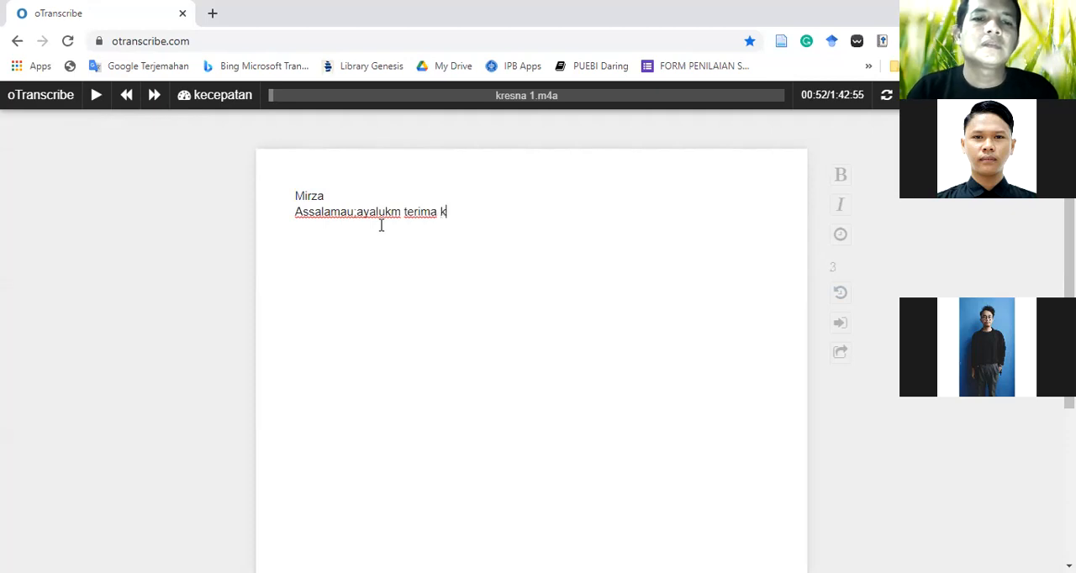
pyautogui.write('asih atas ')
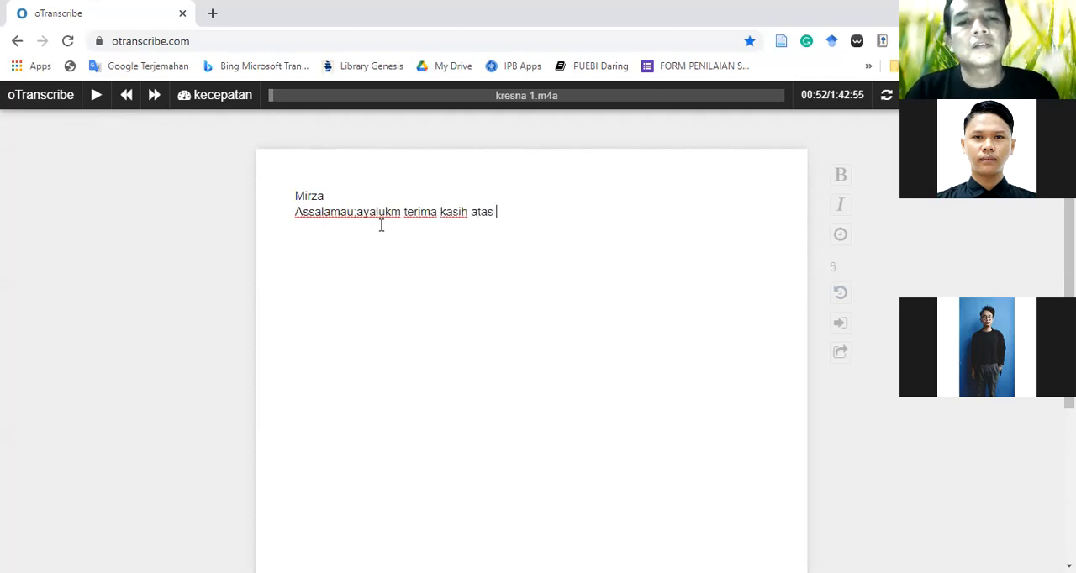
pyautogui.write('pertuman')
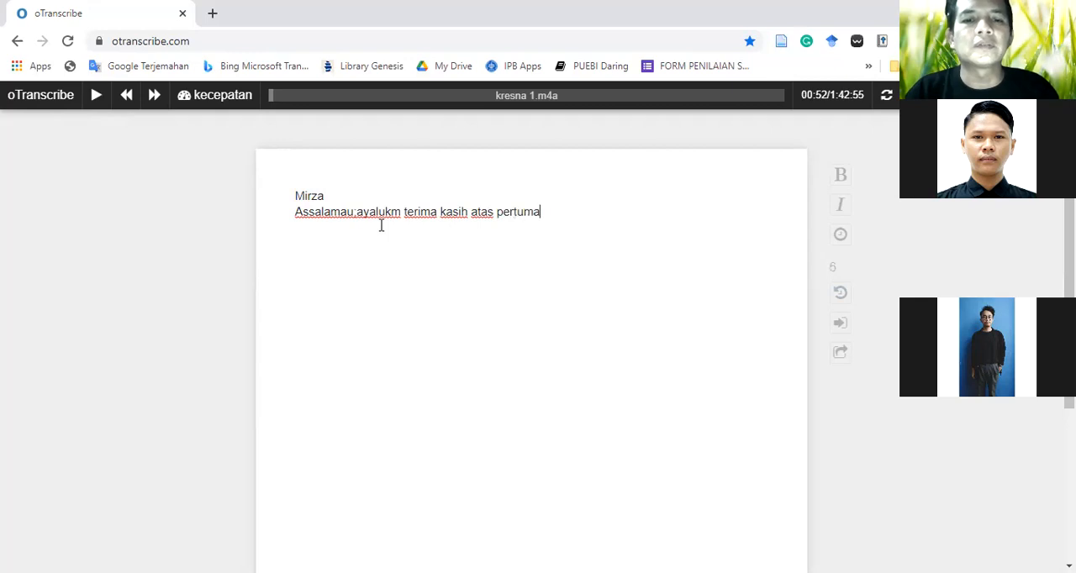
pyautogui.press('BackSpace')
pyautogui.press('BackSpace')
pyautogui.press('BackSpace')
pyautogui.press('BackSpace')
pyautogui.write('emuan')
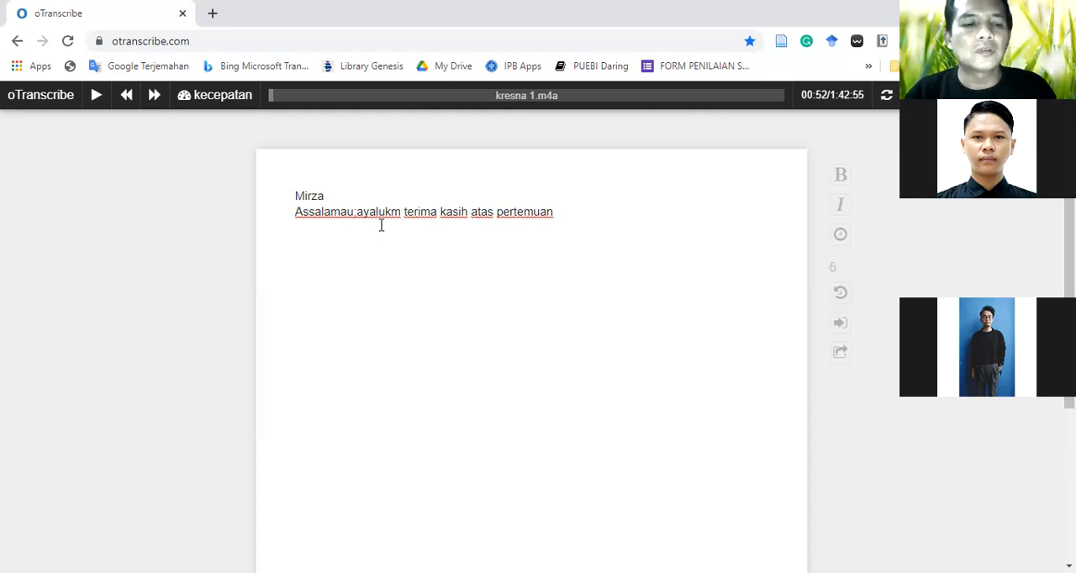
pyautogui.write(',')
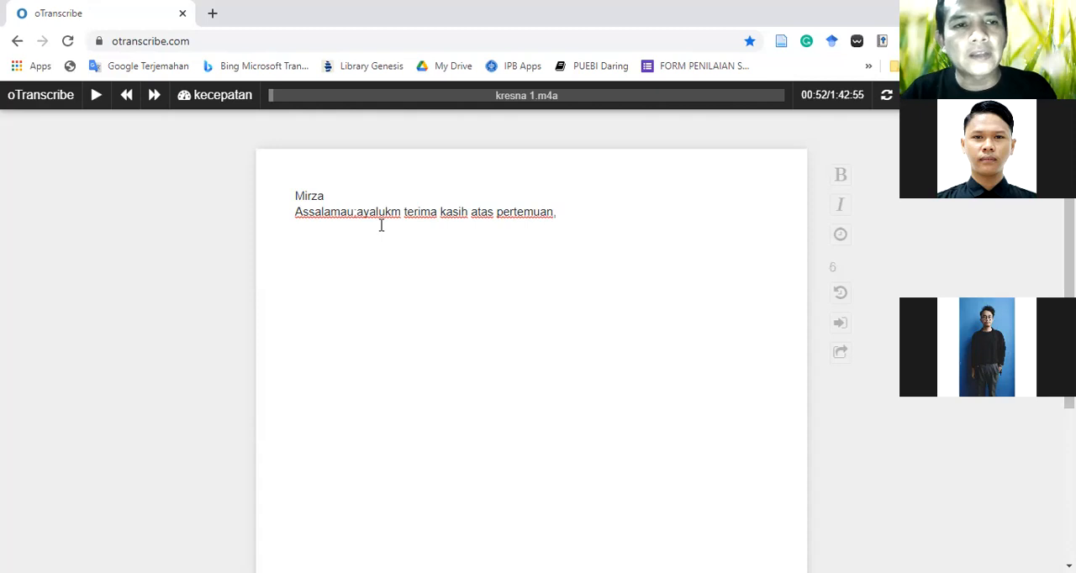
# Play the recording up to 00:57, pause it, and add "penelitian ini" after "pertemuan," in the transcript
pyautogui.click(96, 98)
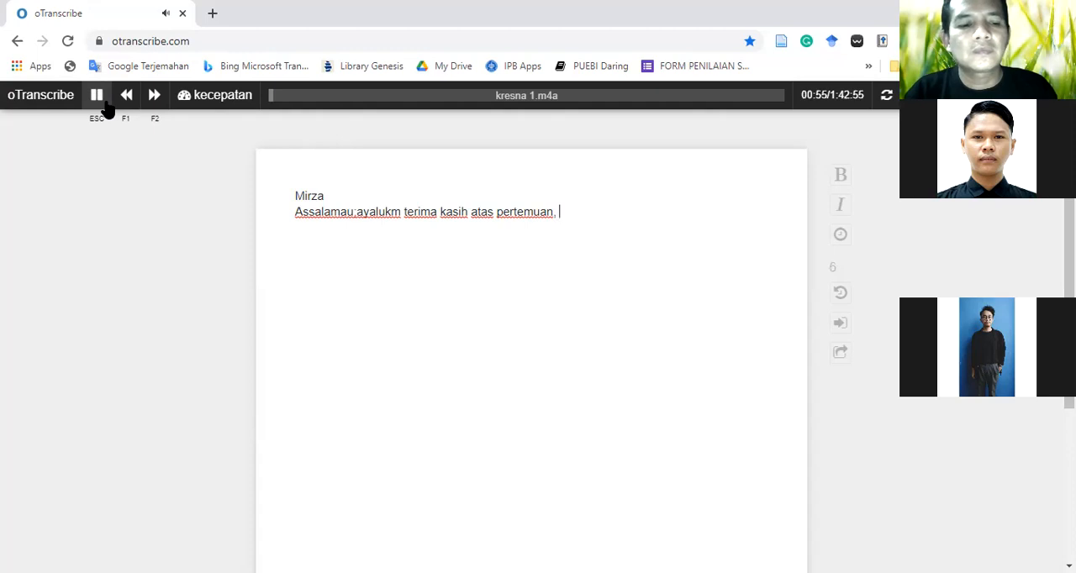
pyautogui.press('Escape')
pyautogui.write('penenitia')
pyautogui.press('BackSpace')
pyautogui.press('BackSpace')
pyautogui.press('BackSpace')
pyautogui.press('BackSpace')
pyautogui.press('BackSpace')
pyautogui.press('BackSpace')
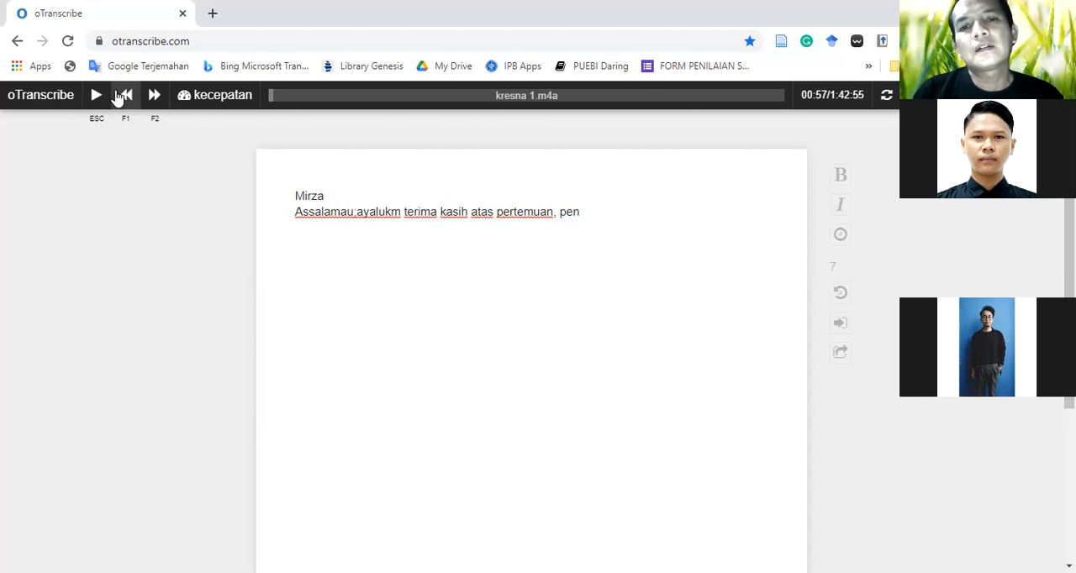
pyautogui.write('enlit')
pyautogui.press('BackSpace')
pyautogui.press('BackSpace')
pyautogui.press('BackSpace')
pyautogui.write(',')
pyautogui.write('itani')
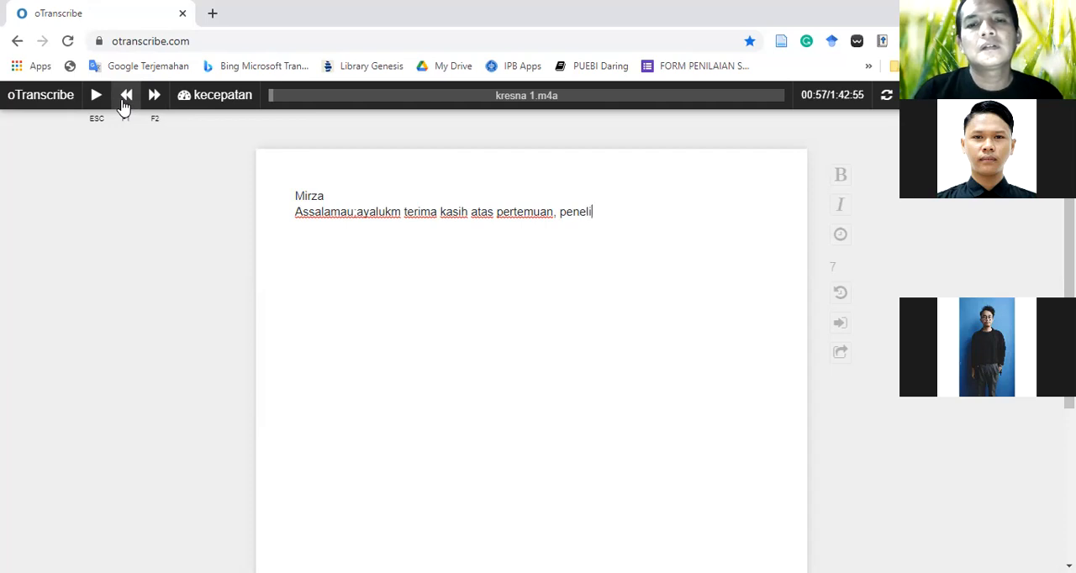
pyautogui.press('BackSpace')
pyautogui.press('BackSpace')
pyautogui.press('BackSpace')
pyautogui.write('ian ini ')
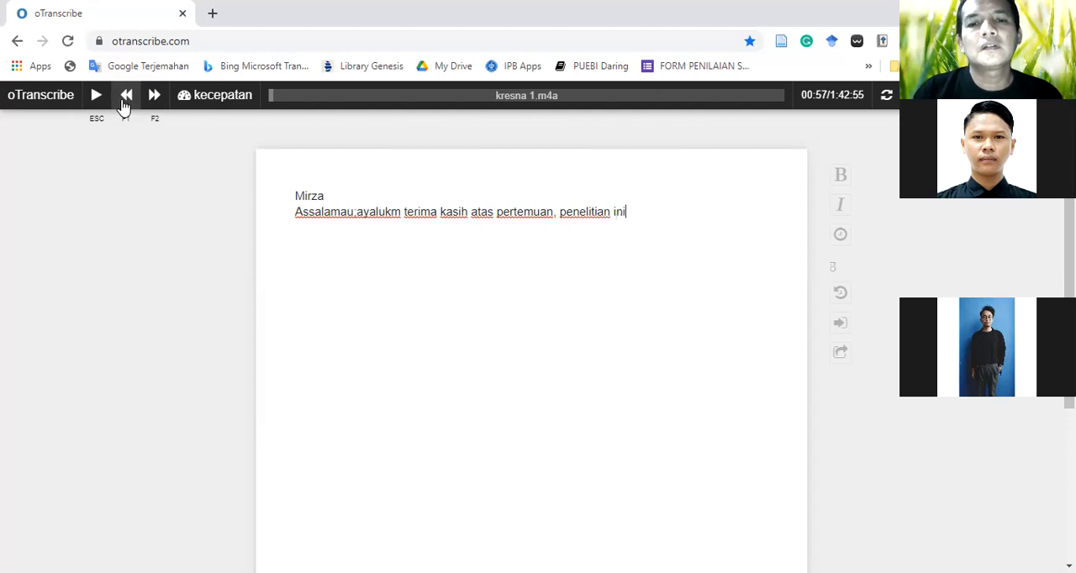
pyautogui.write('adalh')
# Continue the transcript sentence with "adalah partisapan observer,"
pyautogui.press('BackSpace')
pyautogui.write('ah ')
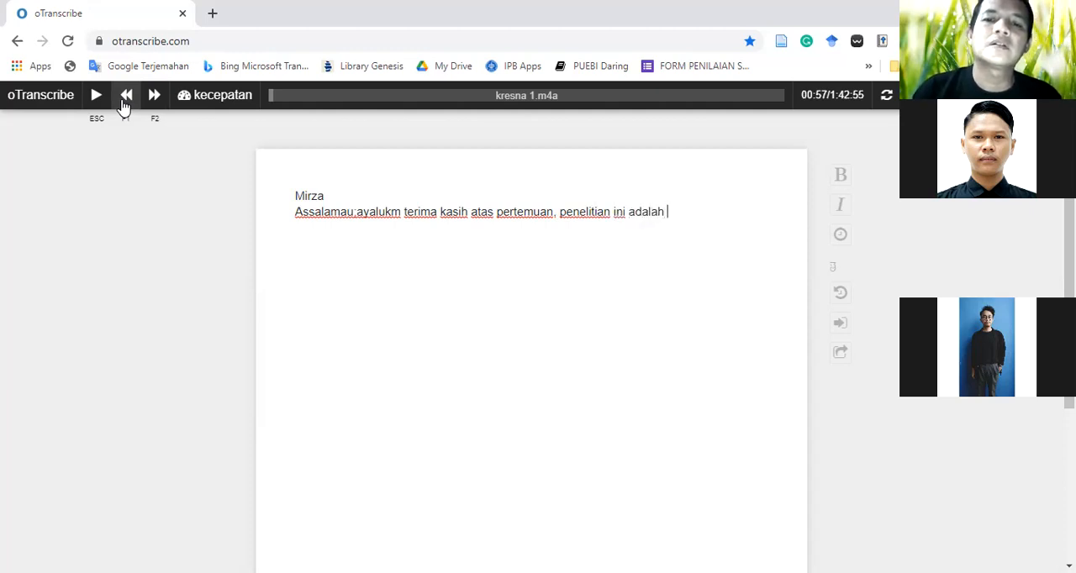
pyautogui.write('partisapa')
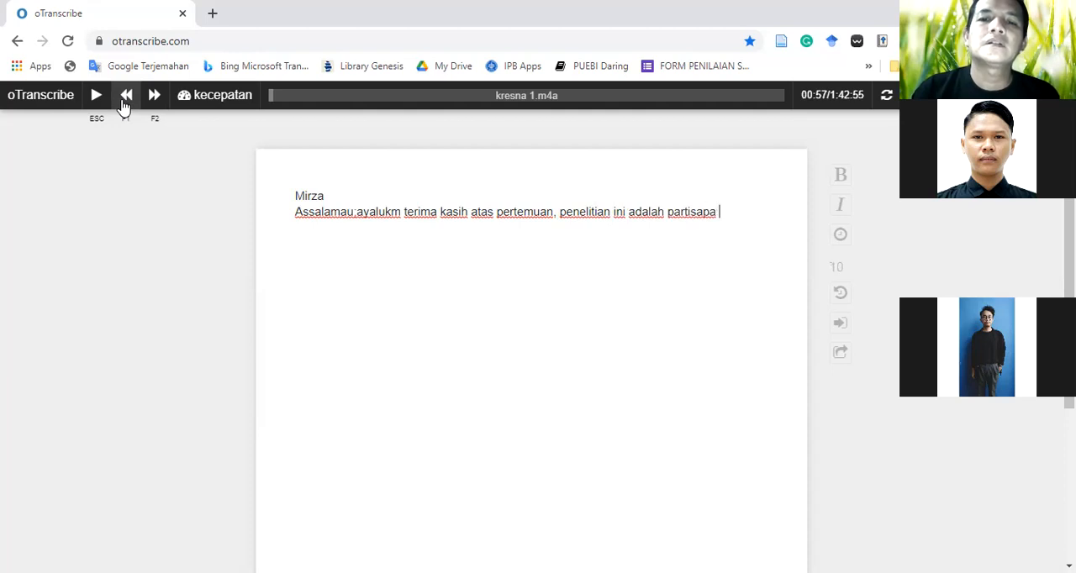
pyautogui.write('n obser')
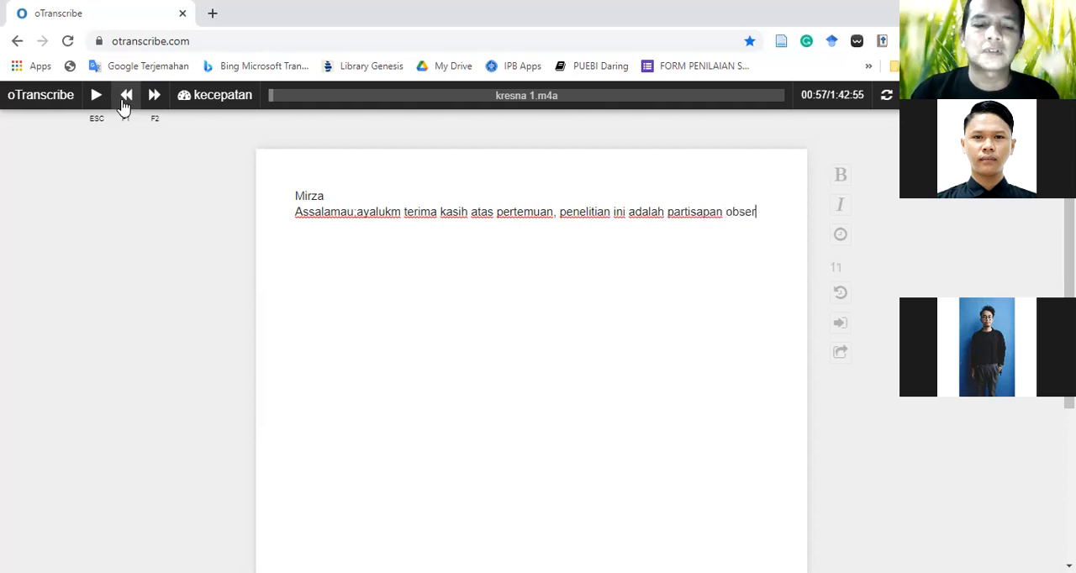
pyautogui.write('ver')
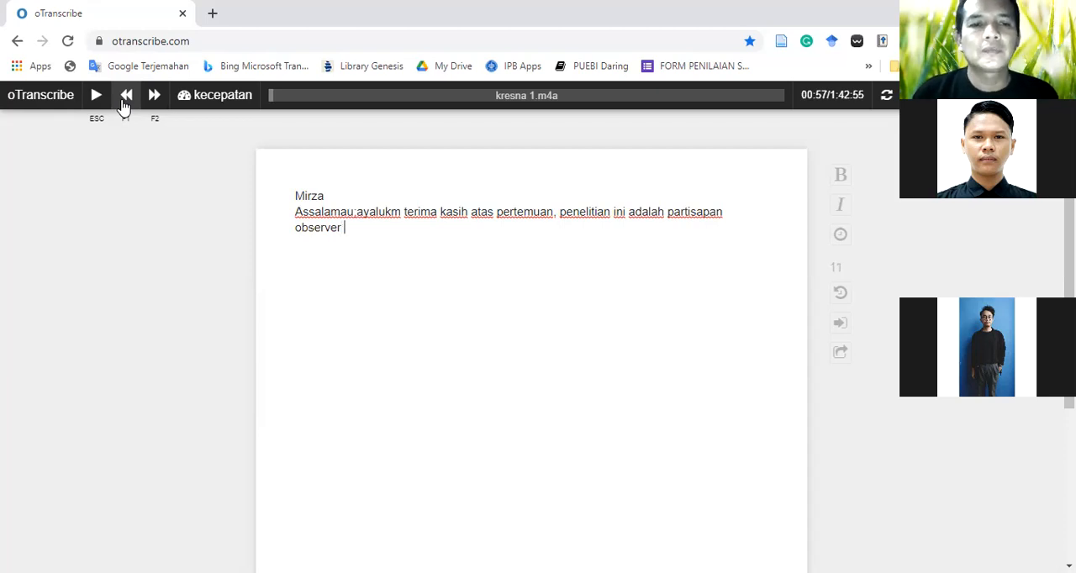
pyautogui.press('BackSpace')
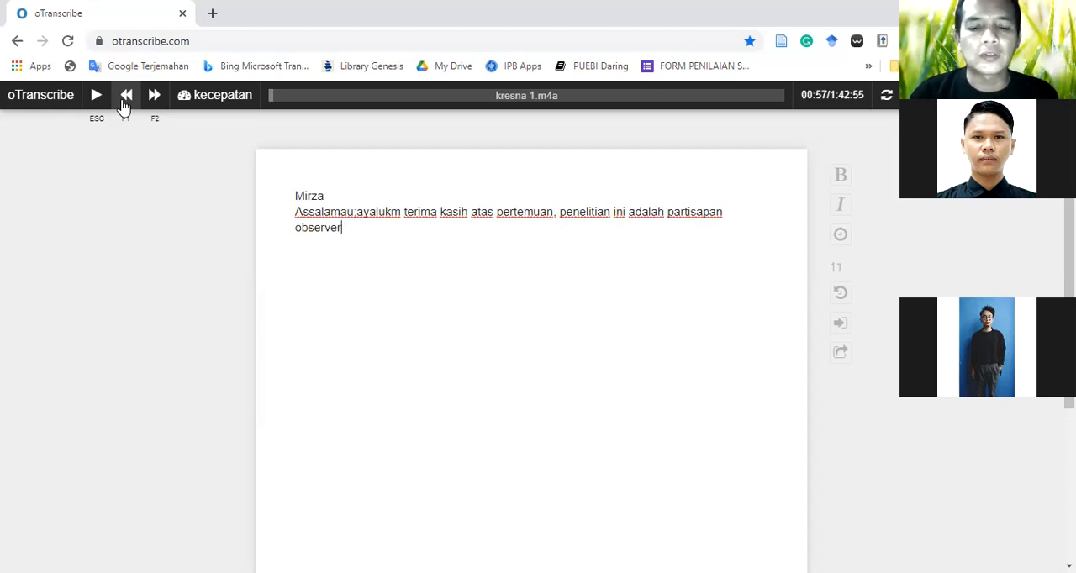
pyautogui.write('.')
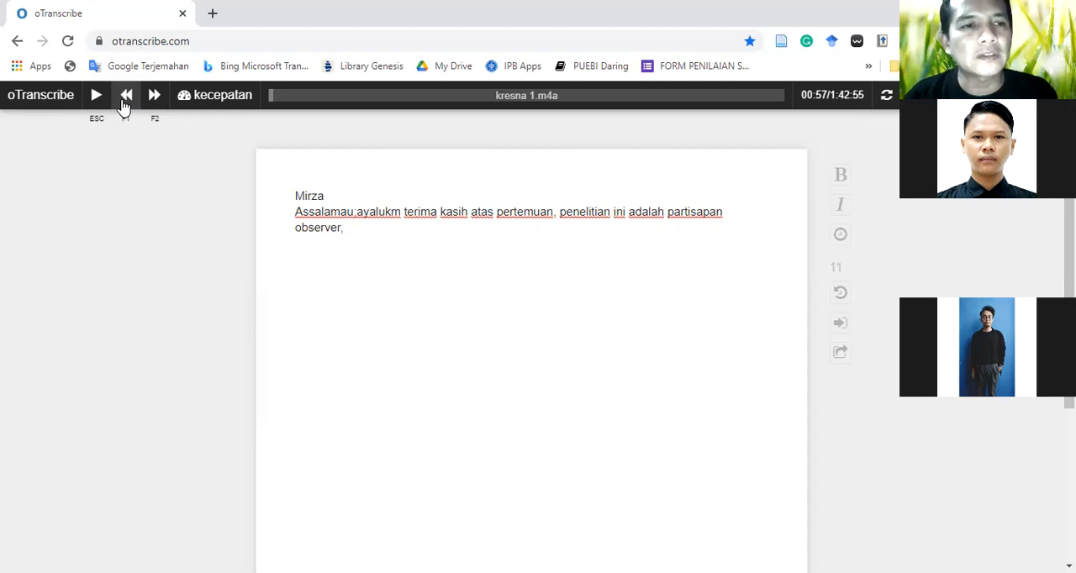
# Skip back and replay the recording up to 01:02, pause it, and write "dari awal sudah begitu suka dengan" after "observer,"
pyautogui.click(123, 101)
pyautogui.click(94, 100)
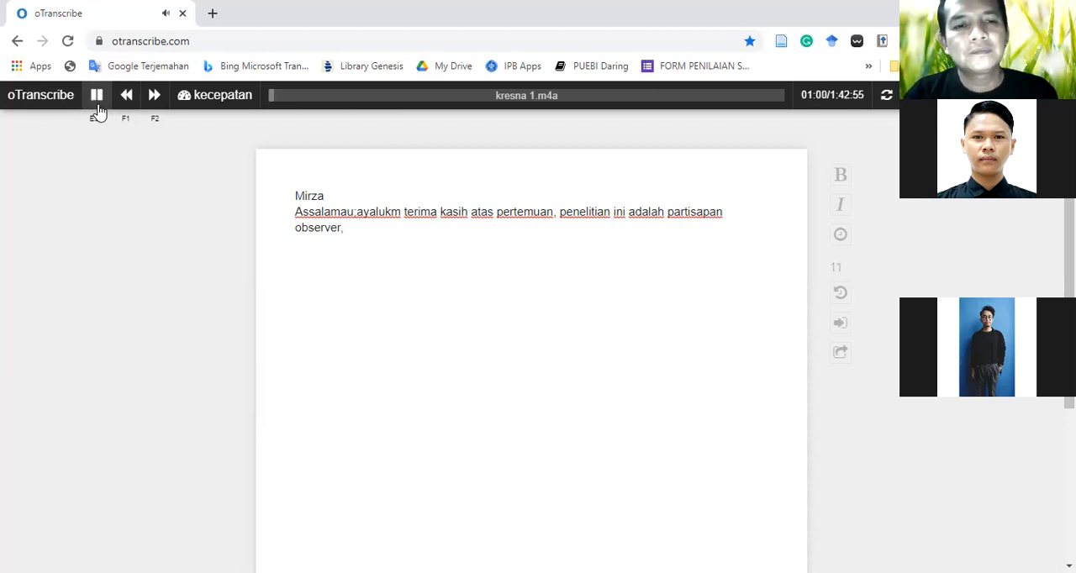
pyautogui.write('dari')
pyautogui.press('Escape')
pyautogui.write('awal')
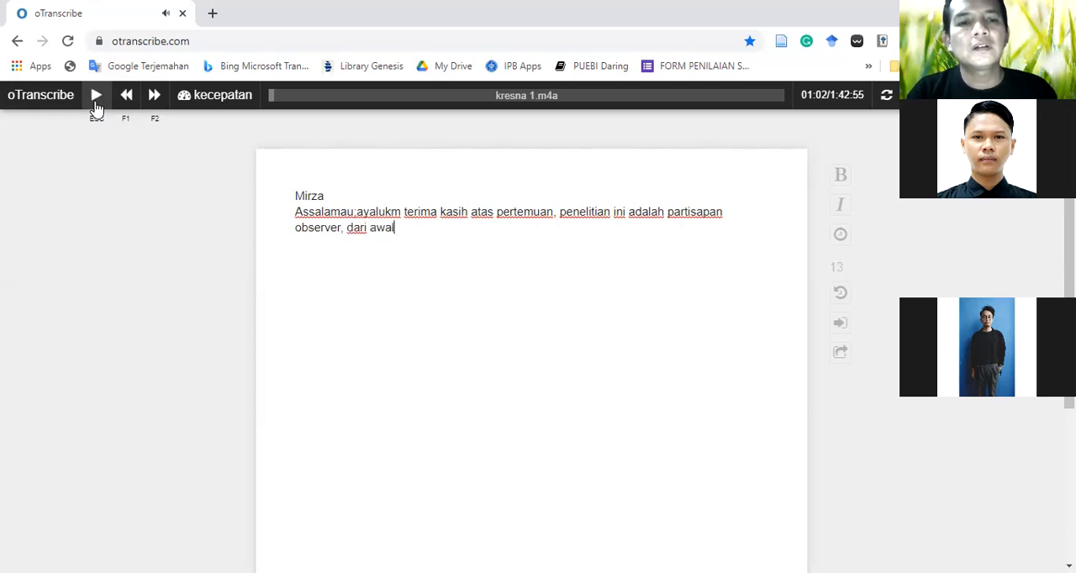
pyautogui.write(' sudah be')
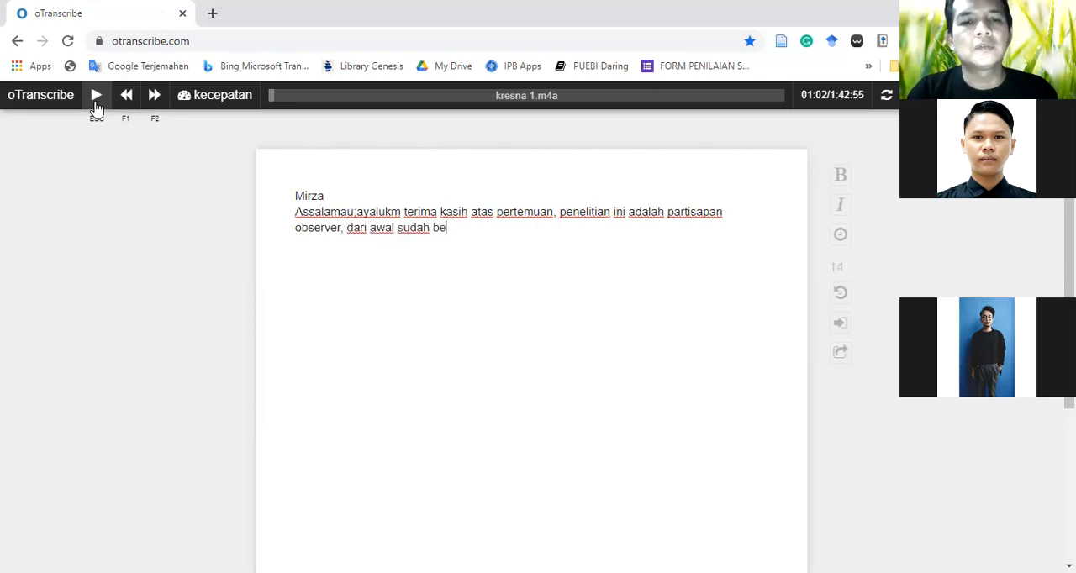
pyautogui.write('gitu suka dengan ki')
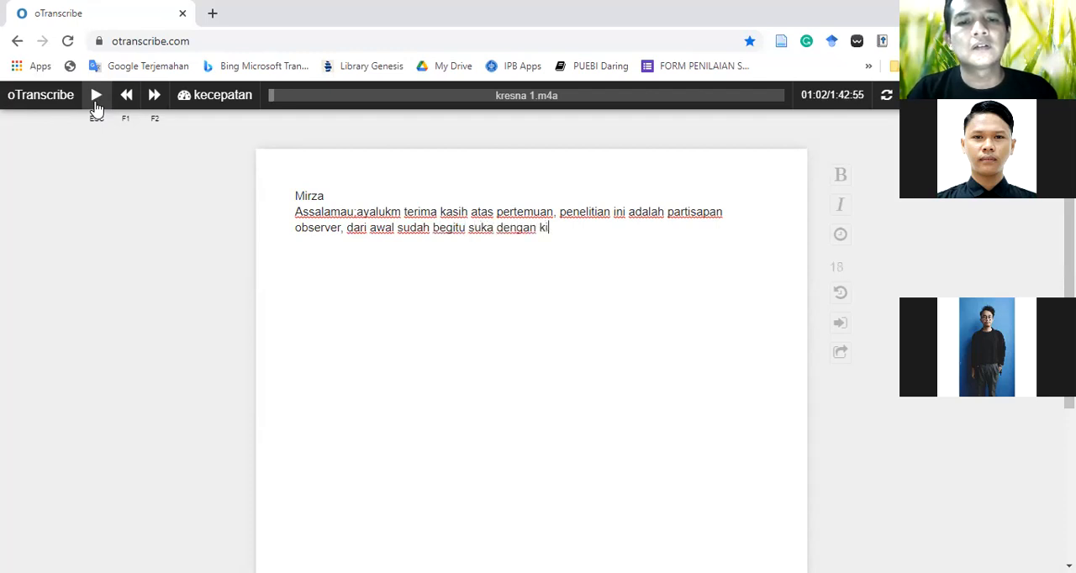
# Finish the transcribed sentence with "kegiatan bank sampah.."
pyautogui.press('BackSpace')
pyautogui.write('eg')
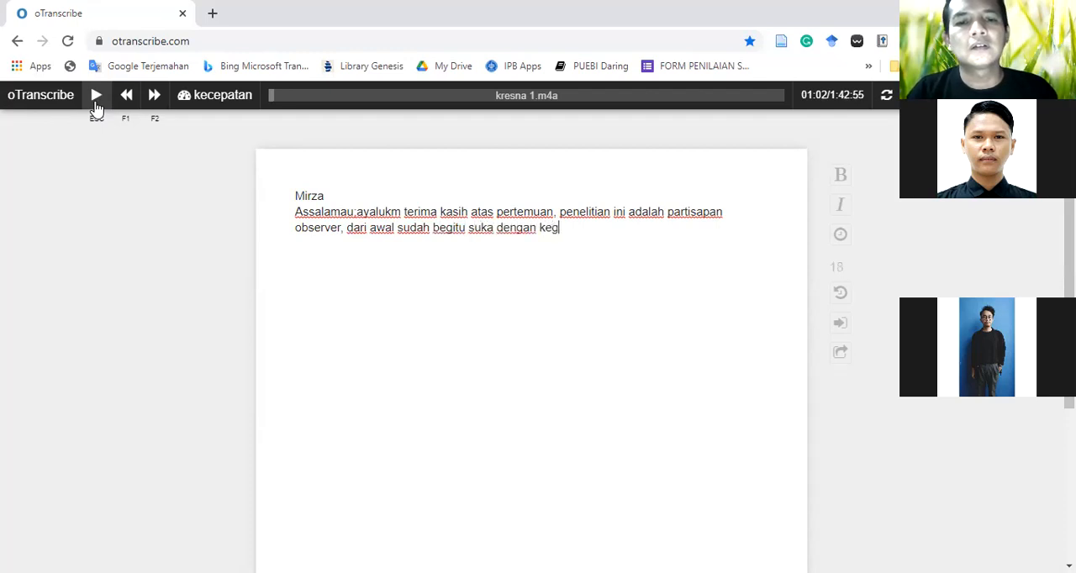
pyautogui.write('iatan bank sampi')
pyautogui.press('BackSpace')
pyautogui.write('ai')
pyautogui.press('BackSpace')
pyautogui.press('BackSpace')
pyautogui.write('ah.')
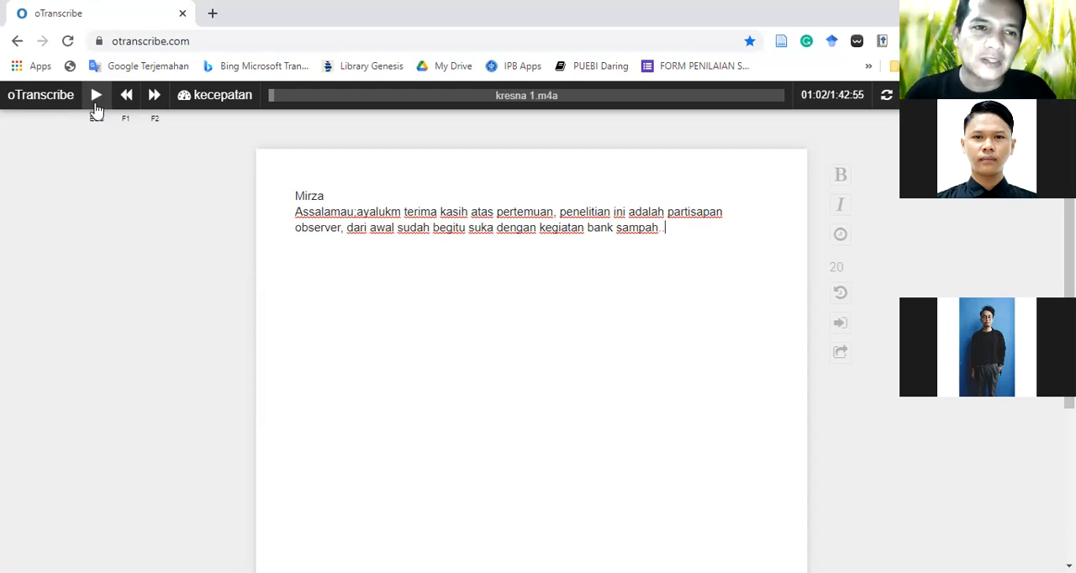
# Insert the 01:02 timestamp after "bank sampah.." and move the playback position to 01:04
pyautogui.moveTo(202, 96)
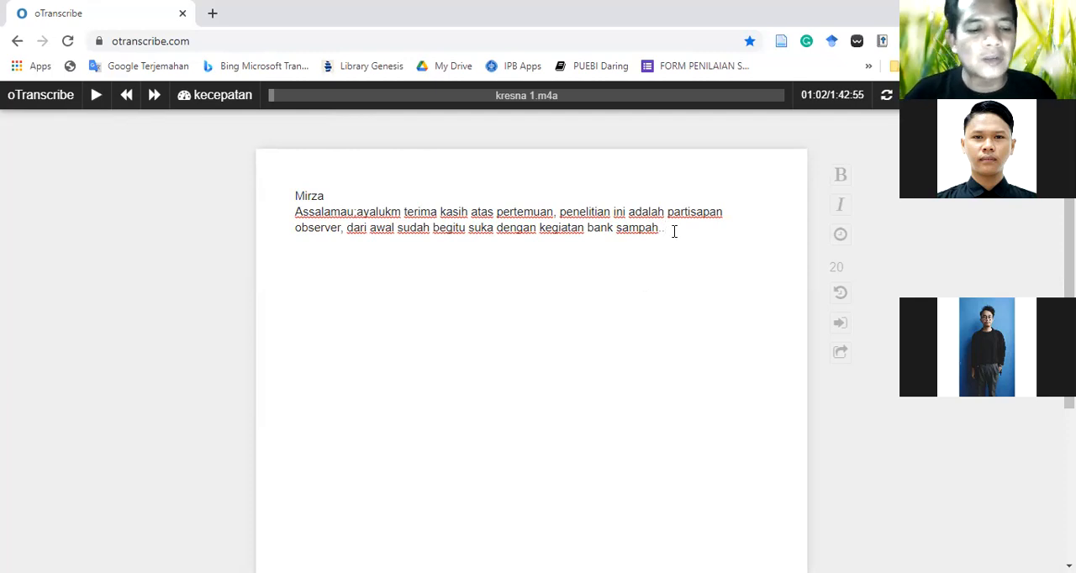
pyautogui.hotkey('ctrl', 'j')
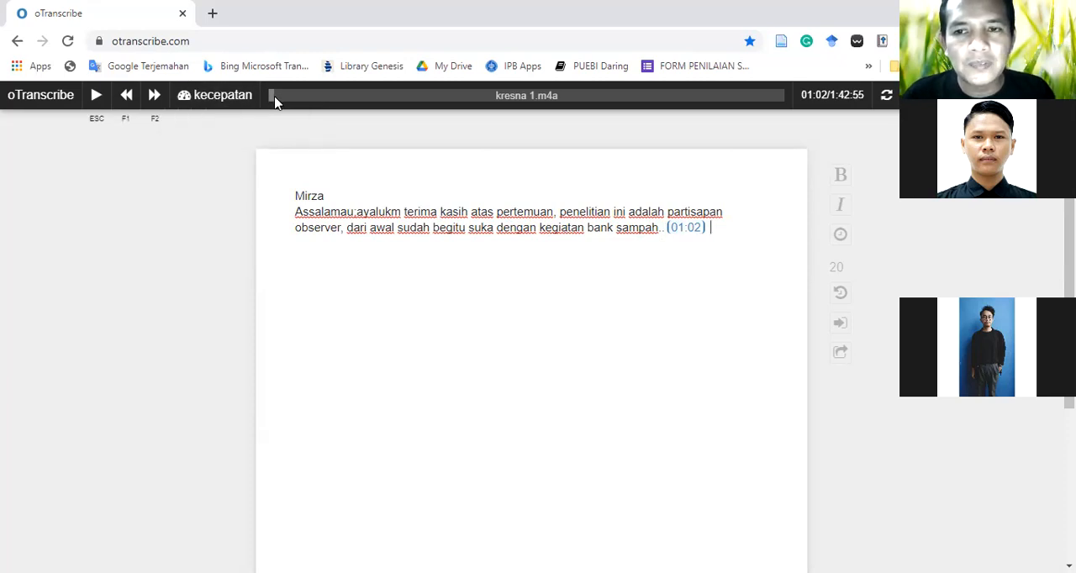
pyautogui.click(275, 96)
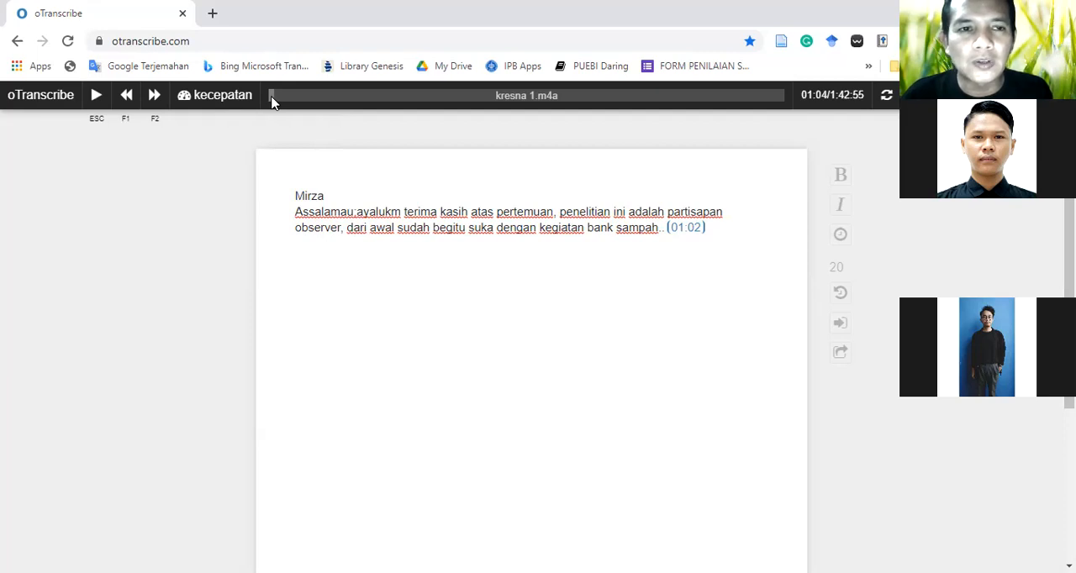
pyautogui.click(272, 97)
pyautogui.click(274, 98)
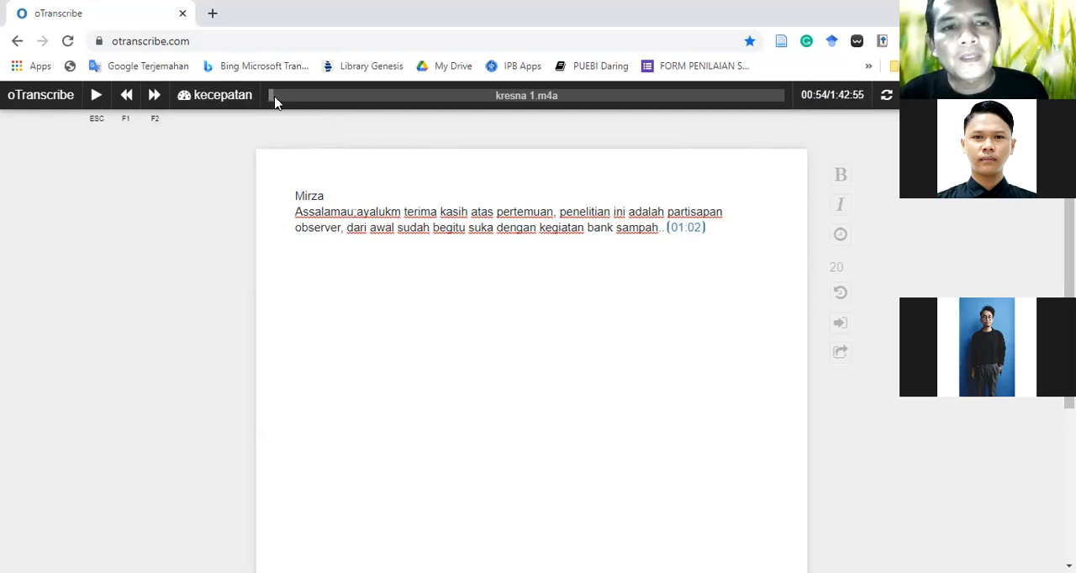
pyautogui.click(275, 98)
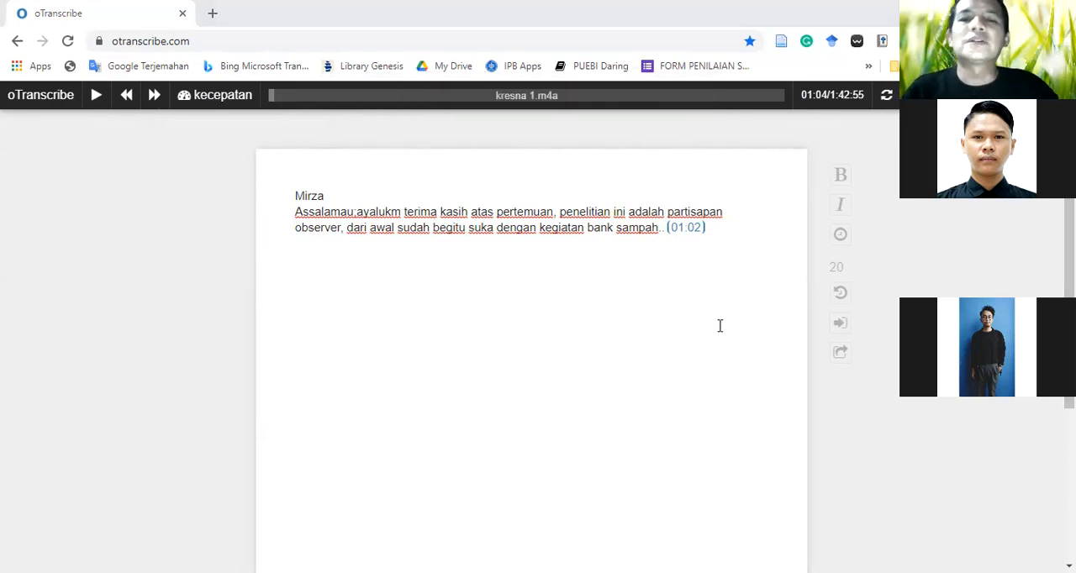
pyautogui.click(715, 233)
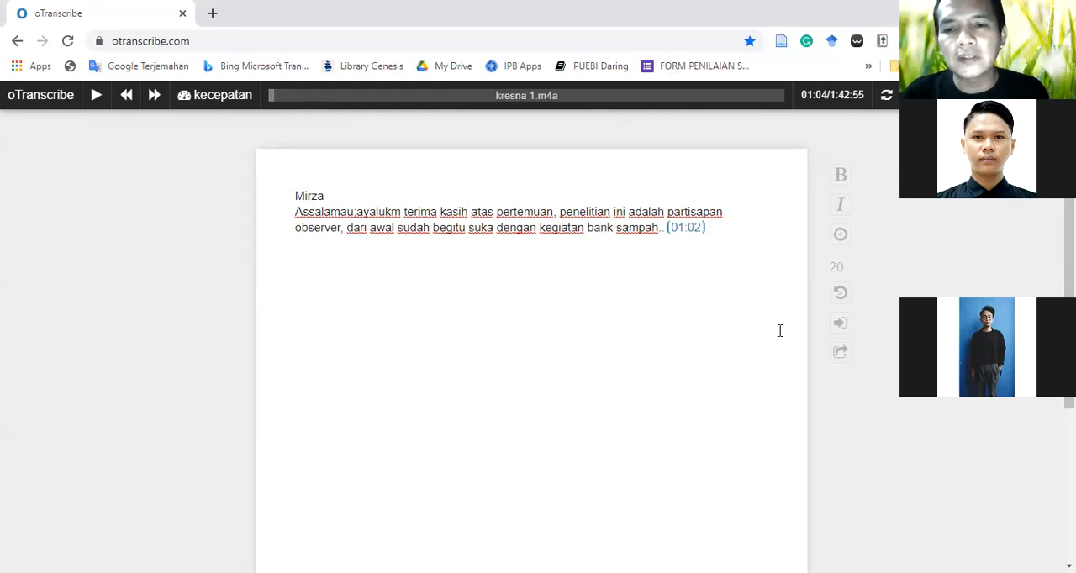
# Export the transcript as a plain text (.txt) file and close the export options
pyautogui.click(844, 354)
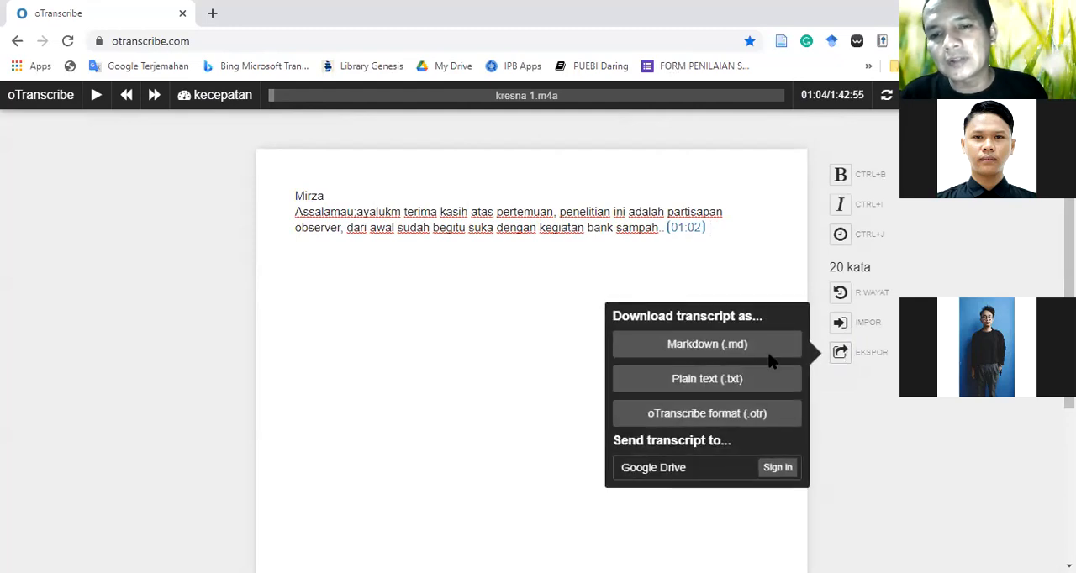
pyautogui.click(700, 382)
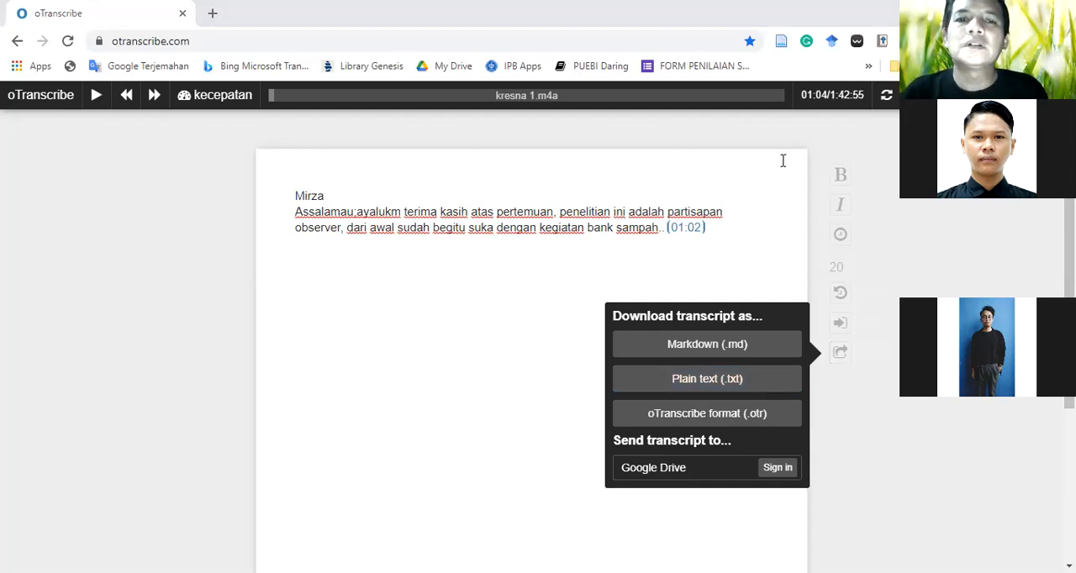
pyautogui.click(694, 382)
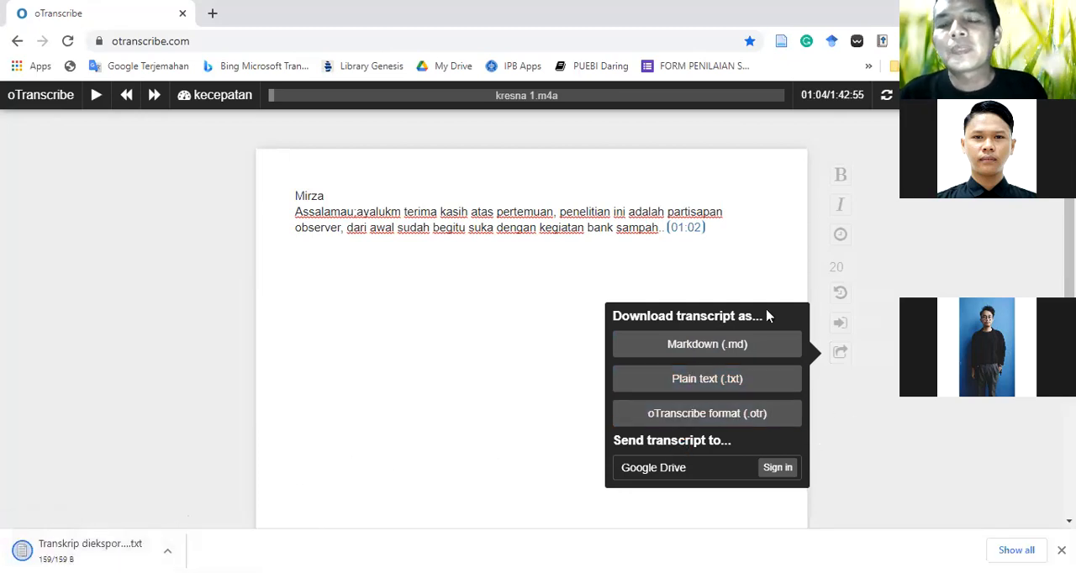
pyautogui.click(762, 272)
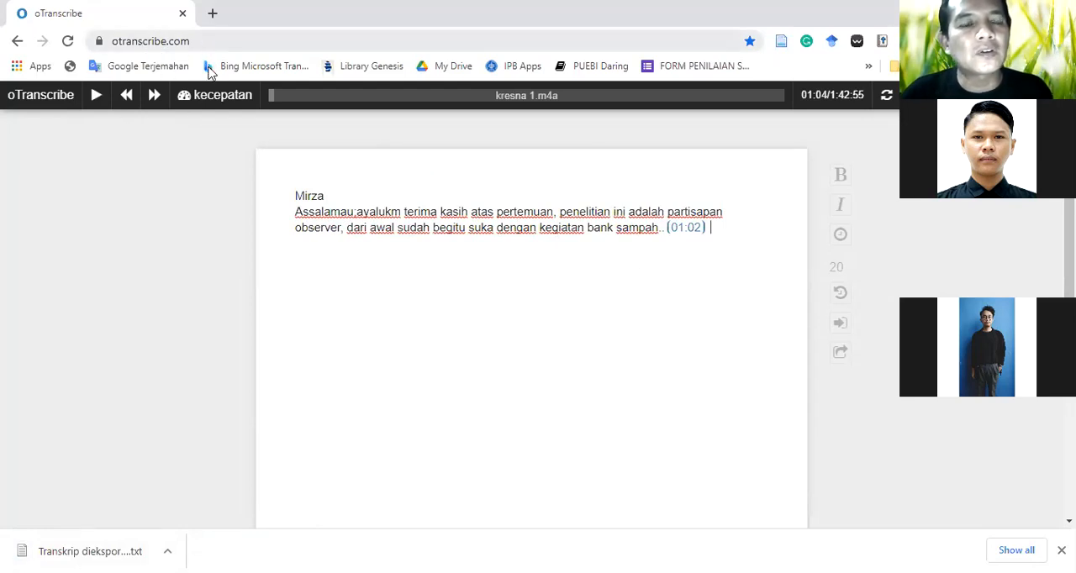
# Slow the playback speed below normal and resume playing the recording from 01:04
pyautogui.moveTo(207, 95)
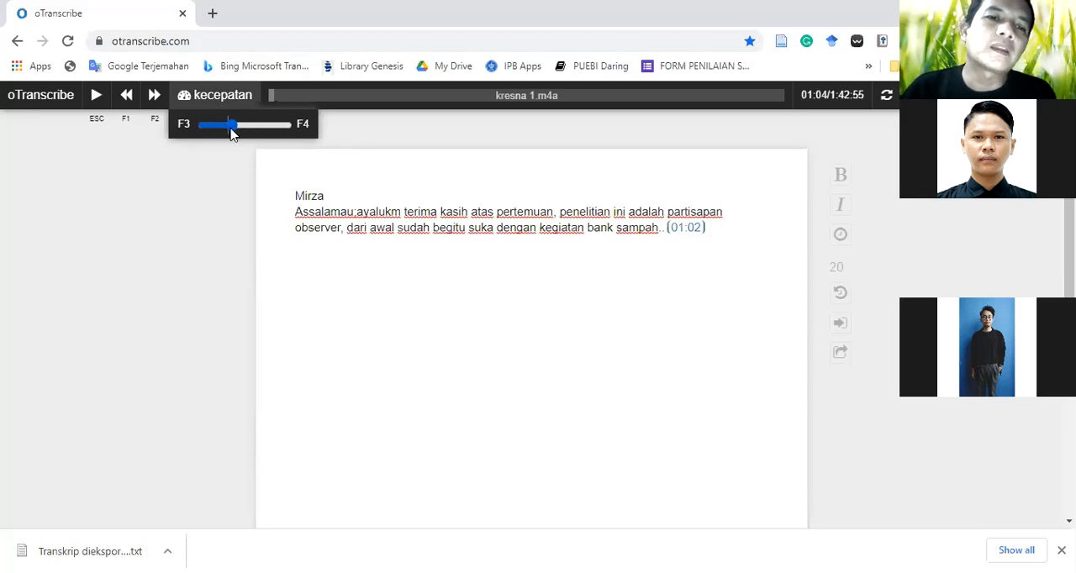
pyautogui.moveTo(231, 128); pyautogui.dragTo(217, 128)
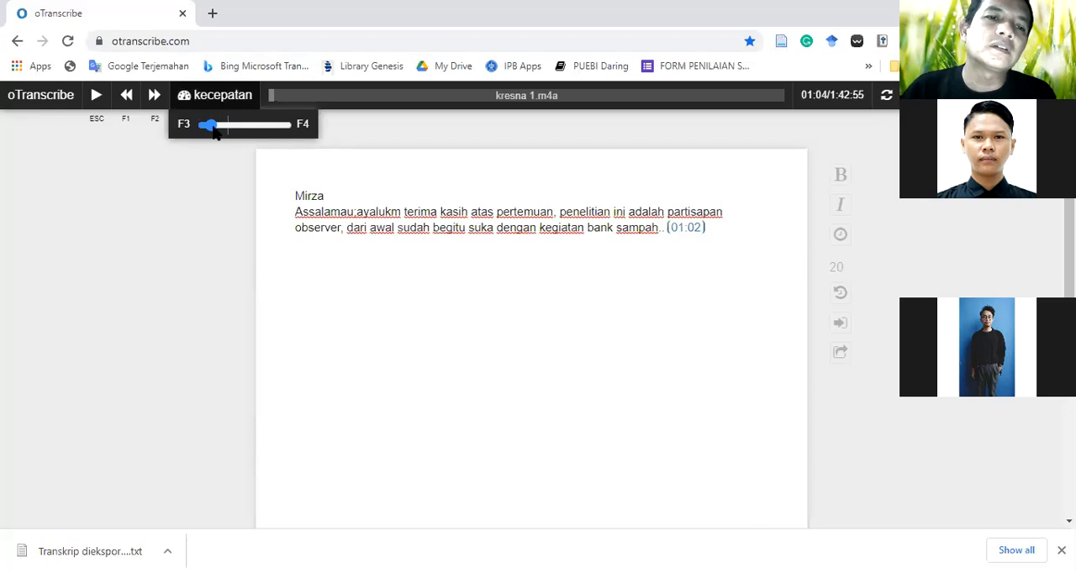
pyautogui.click(97, 95)
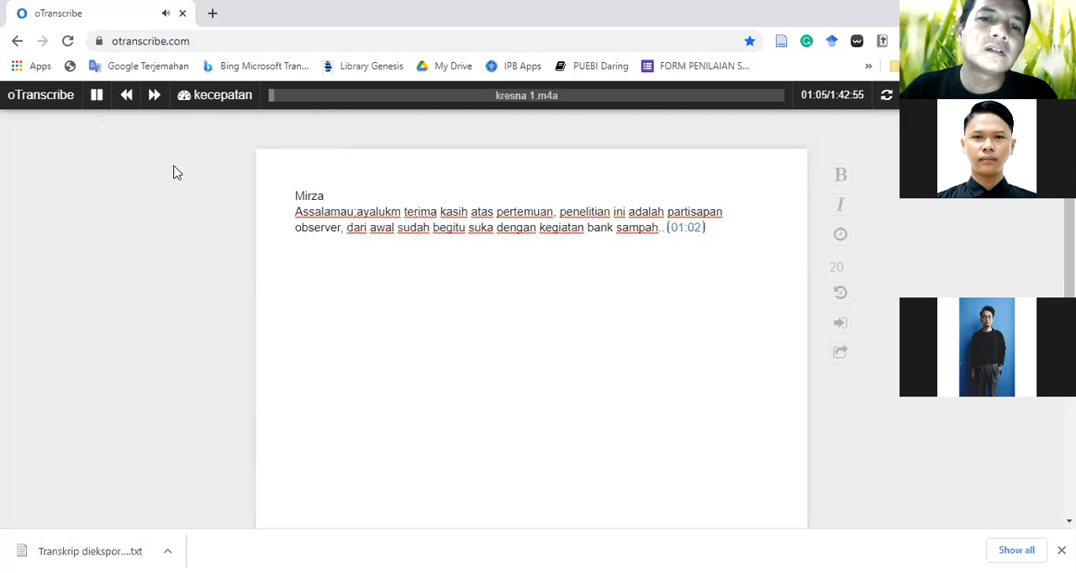
# Write "ada tiga bank sampah jadi pertemuan kita pertama tahun" after the 01:02 timestamp while the recording plays
pyautogui.click(719, 229)
pyautogui.write('ada tiga ')
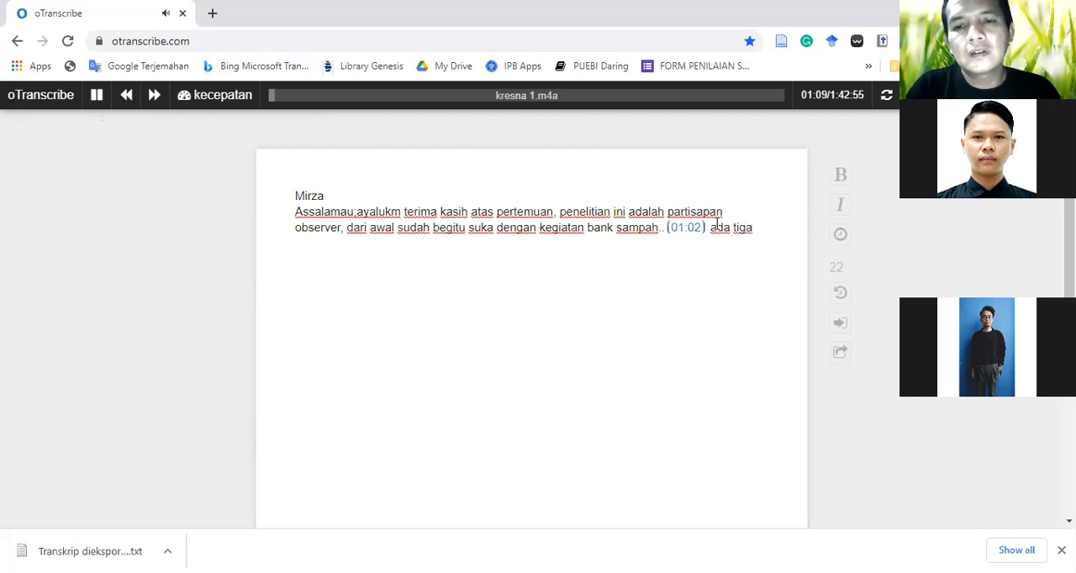
pyautogui.write('bank sampah jadi pertemuan kita b')
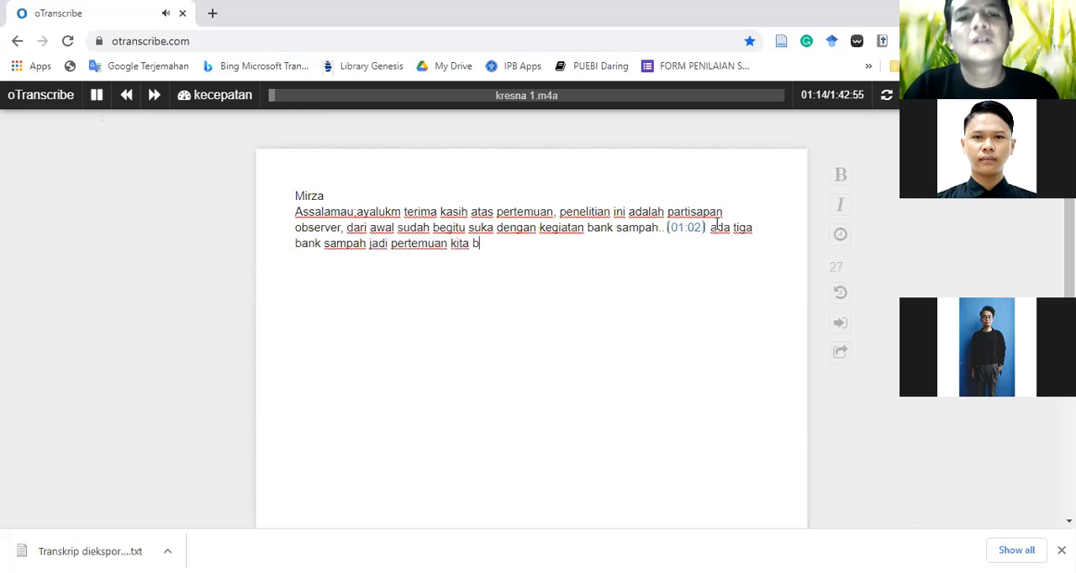
pyautogui.press('BackSpace')
pyautogui.write('pertama tahun ')
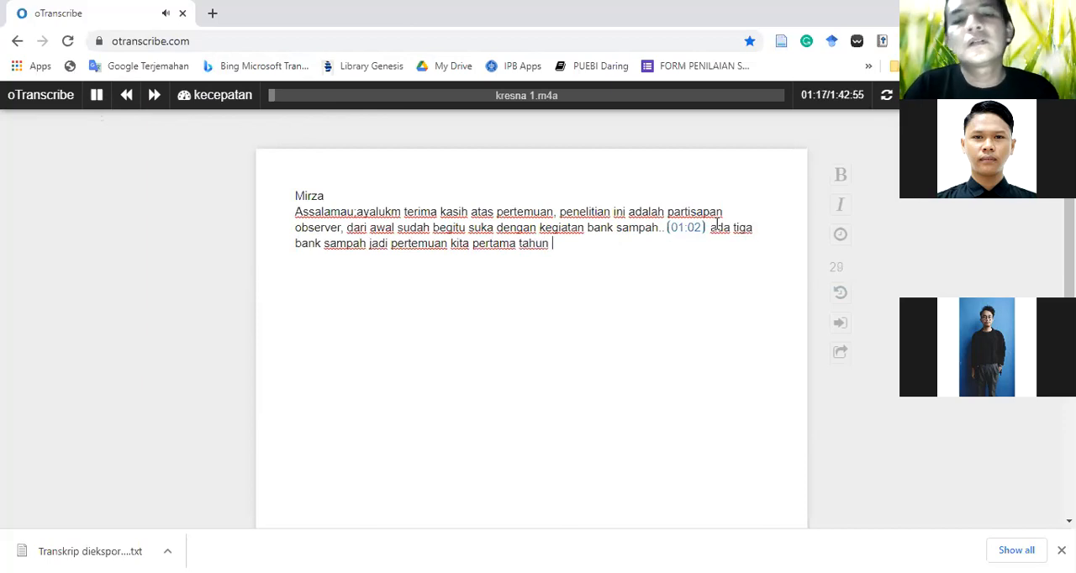
pyautogui.write('2020')
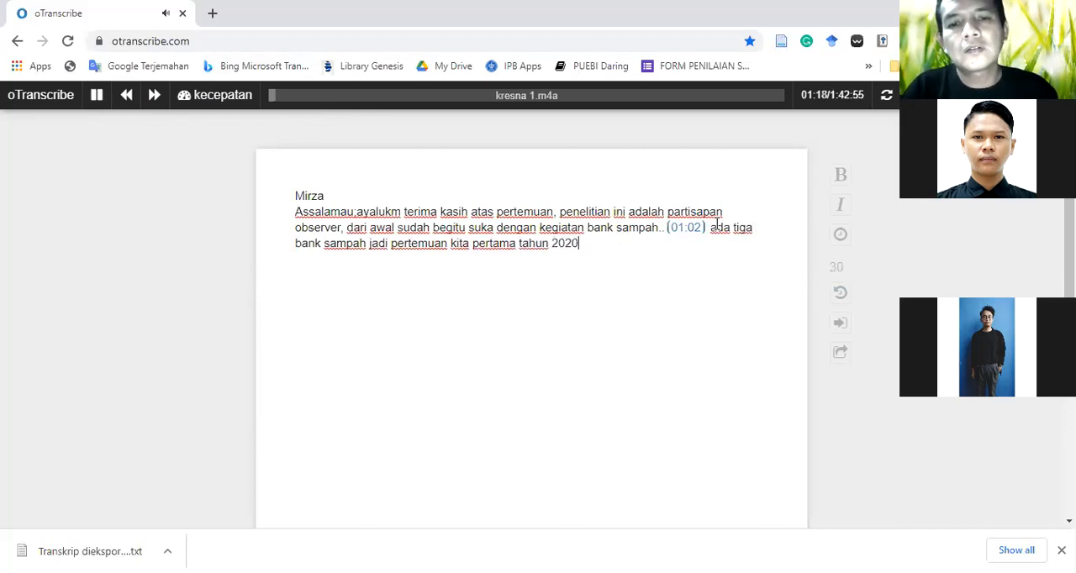
# Complete the sentence after "tahun" with "2019 saya langsung wawancara" and pause the recording
pyautogui.press('BackSpace')
pyautogui.press('BackSpace')
pyautogui.press('BackSpace')
pyautogui.write('1')
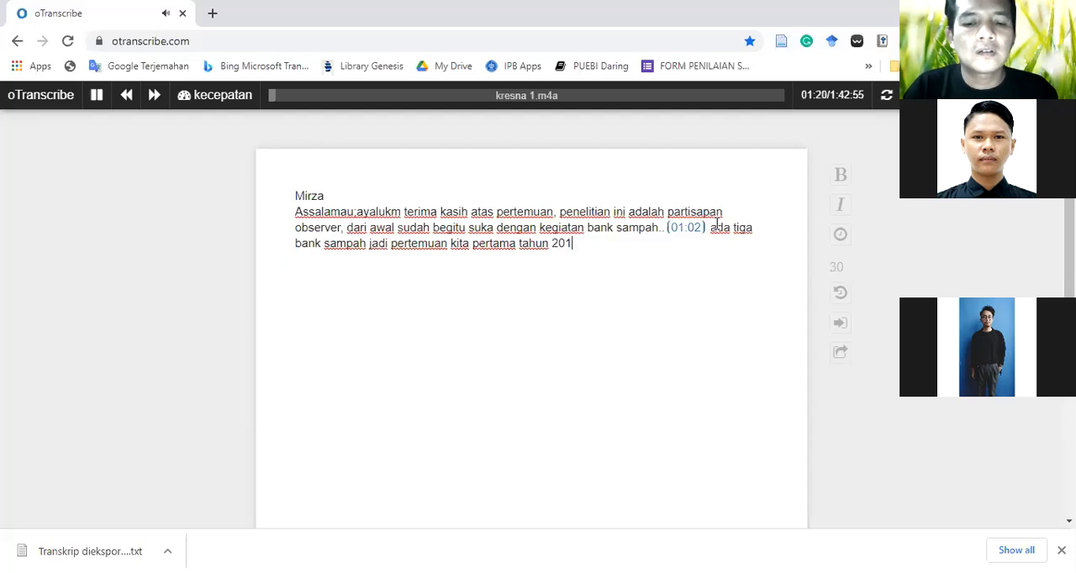
pyautogui.write('9 saya langs')
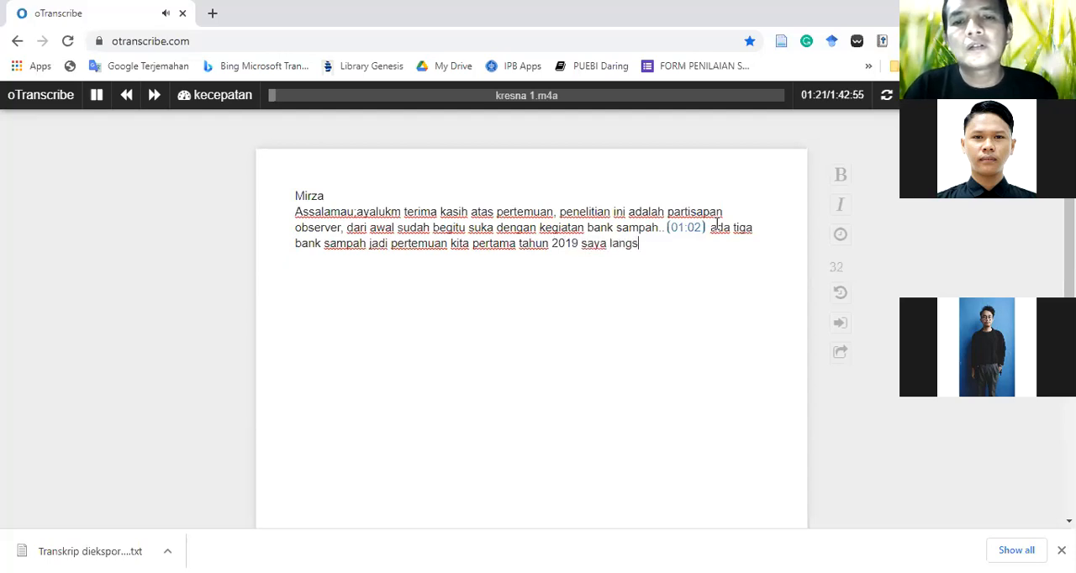
pyautogui.write('ung wawanca')
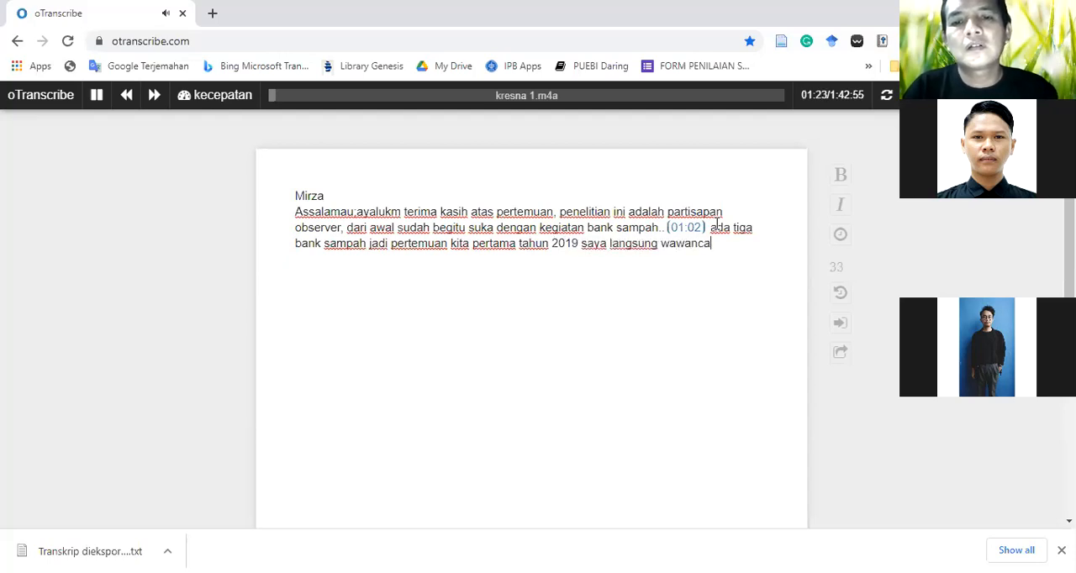
pyautogui.write("ra'")
pyautogui.press('Escape')
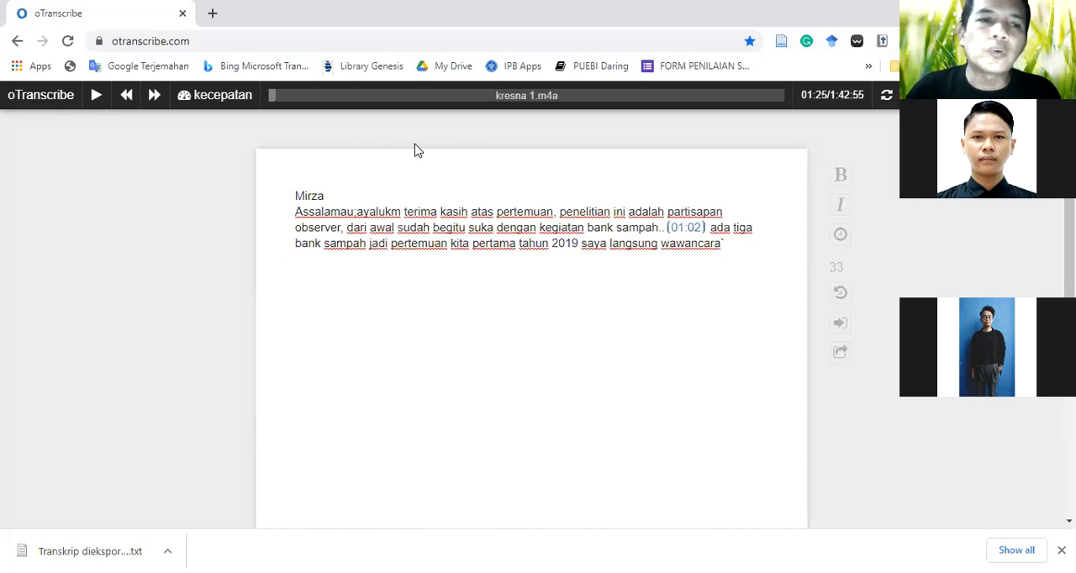
# Raise the playback speed back to about normal and insert the 01:25 timestamp after "wawancara"
pyautogui.moveTo(233, 96)
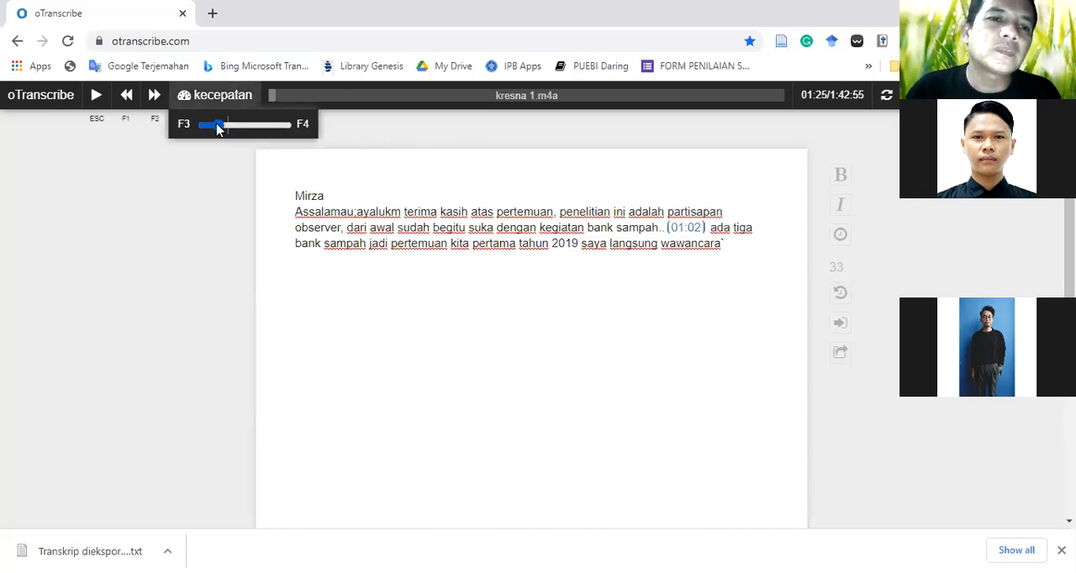
pyautogui.moveTo(216, 126); pyautogui.dragTo(229, 127)
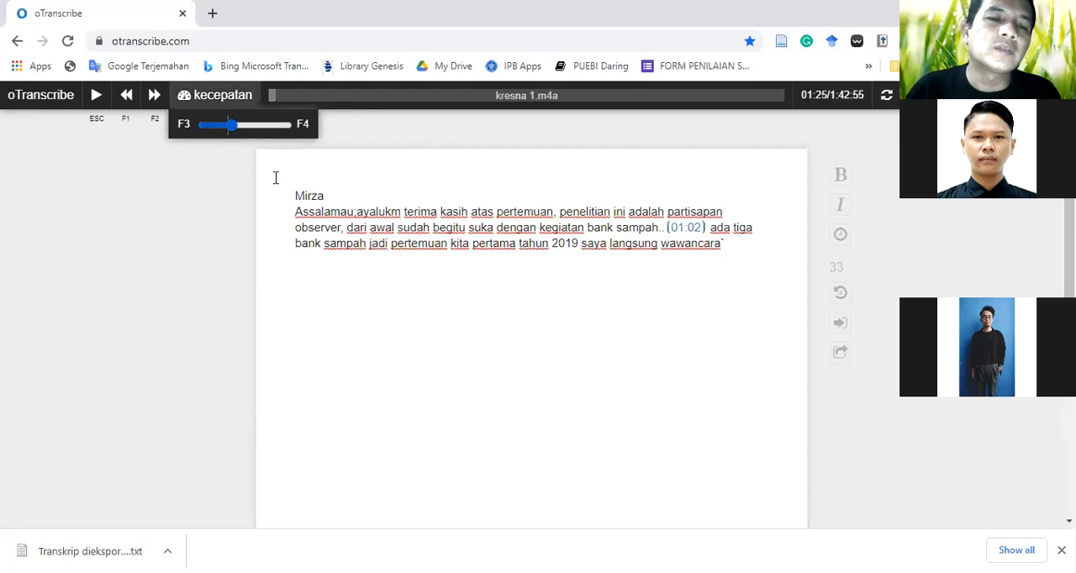
pyautogui.click(731, 248)
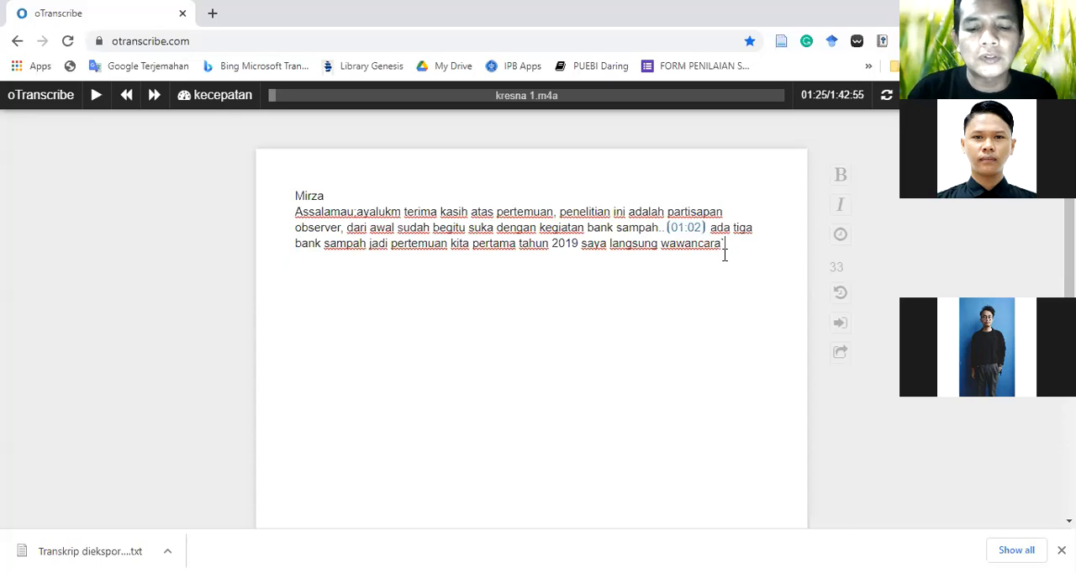
pyautogui.hotkey('ctrl', 'j')
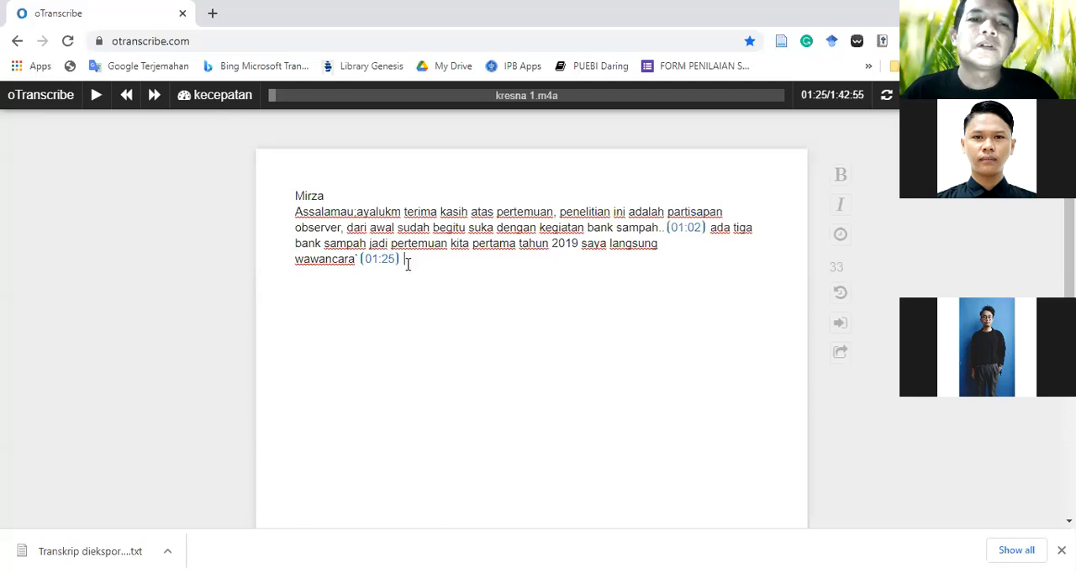
pyautogui.scroll(-1, 410, 254)
pyautogui.scroll(1, 413, 249)
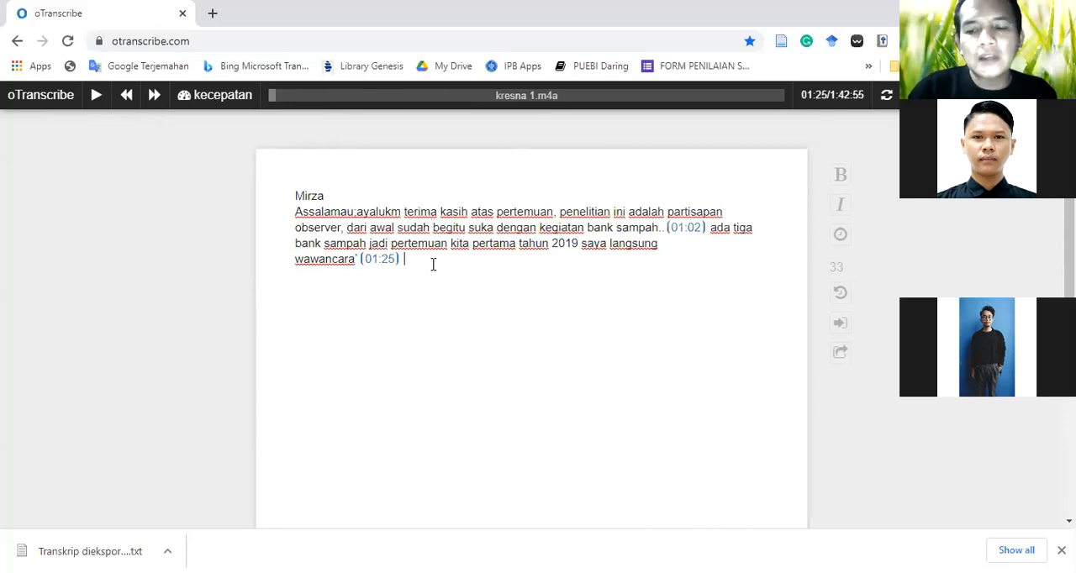
# Add the speaker label "ibu 1" below the paragraph and, further down, a second label reading "ibu" plus the other speaker's name
pyautogui.press('Return')
pyautogui.press('Return')
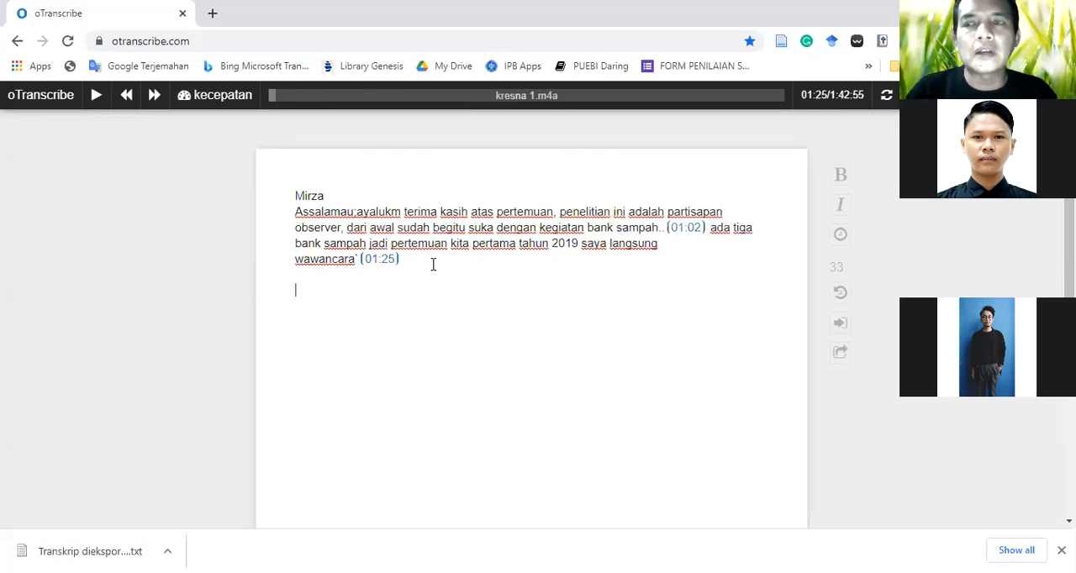
pyautogui.write('ibu 1')
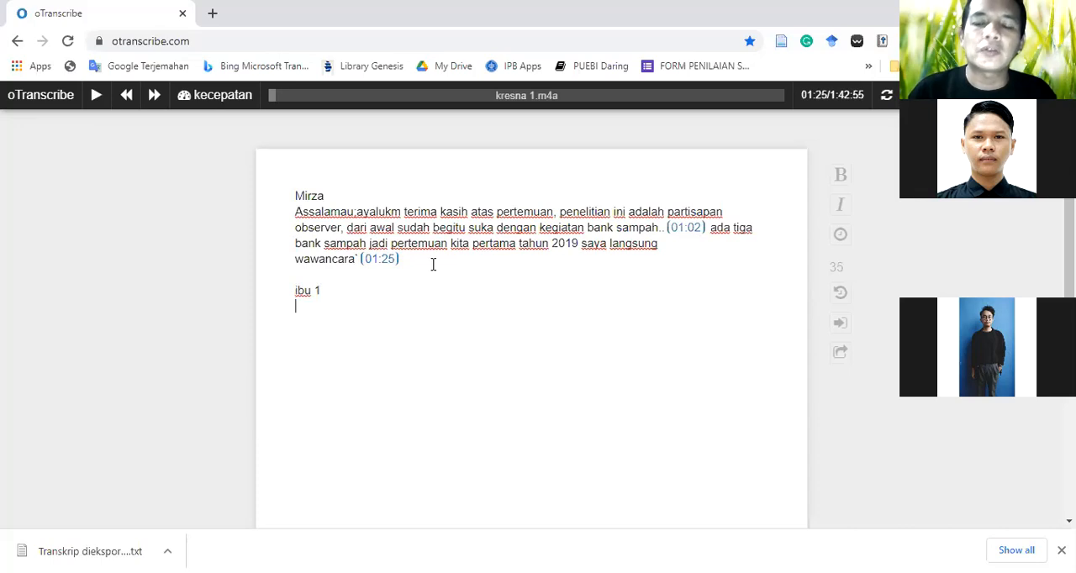
pyautogui.press('Return')
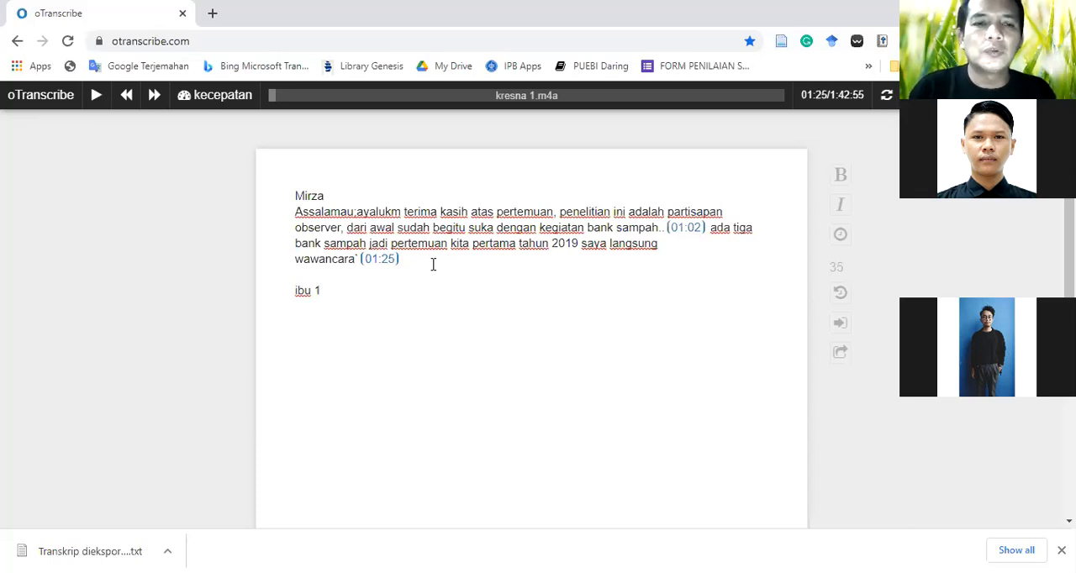
pyautogui.write('ibu ir')
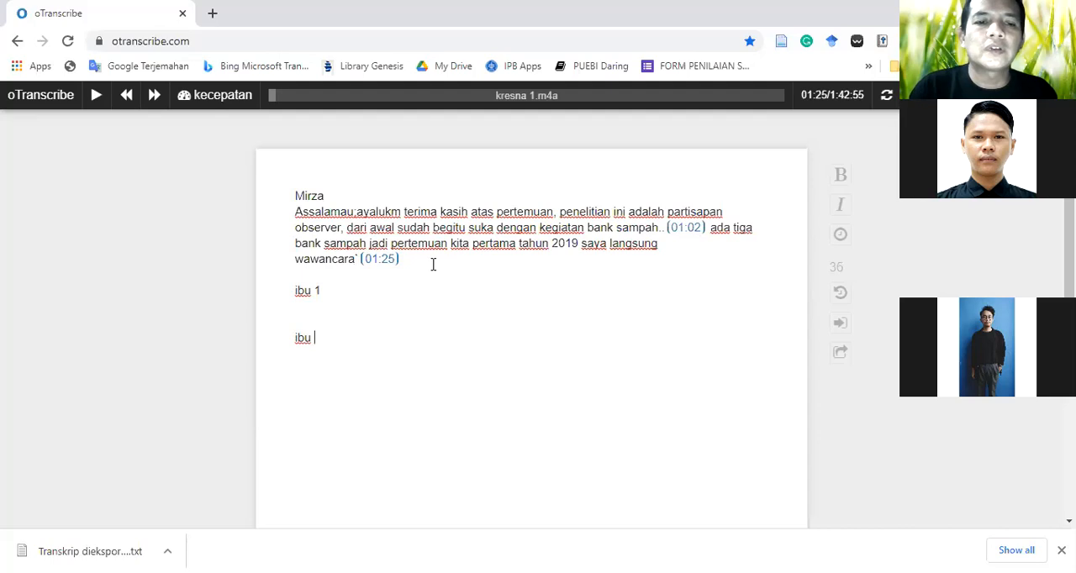
pyautogui.write('ma')
pyautogui.press('Return')
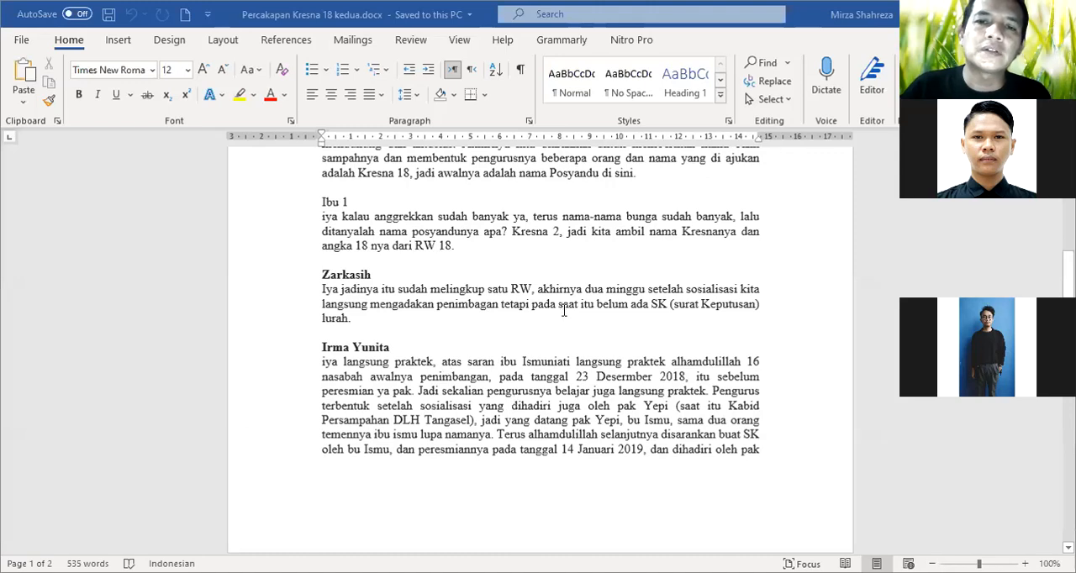
# Switch to Percakapan Kresna 18 kedua.docx in Word and examine the opening paragraph that describes the meeting
pyautogui.scroll(3, 587, 302)
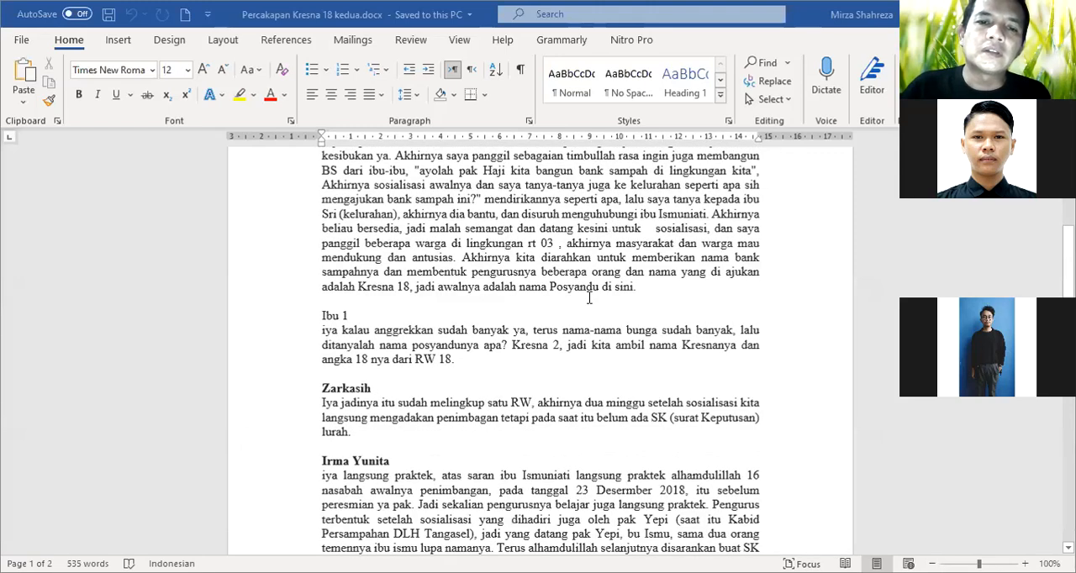
pyautogui.scroll(9, 597, 305)
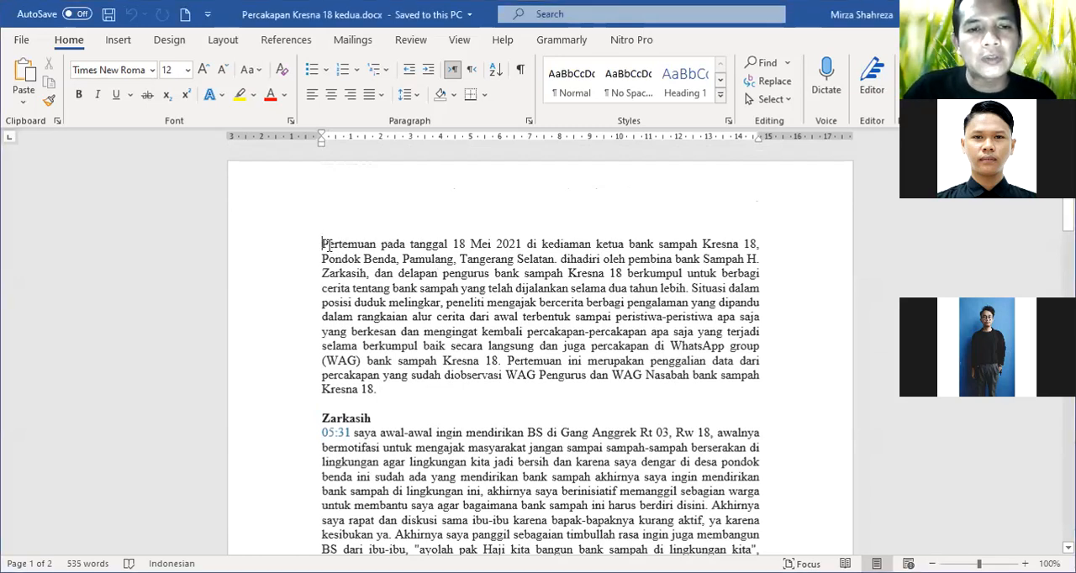
pyautogui.press('Right')
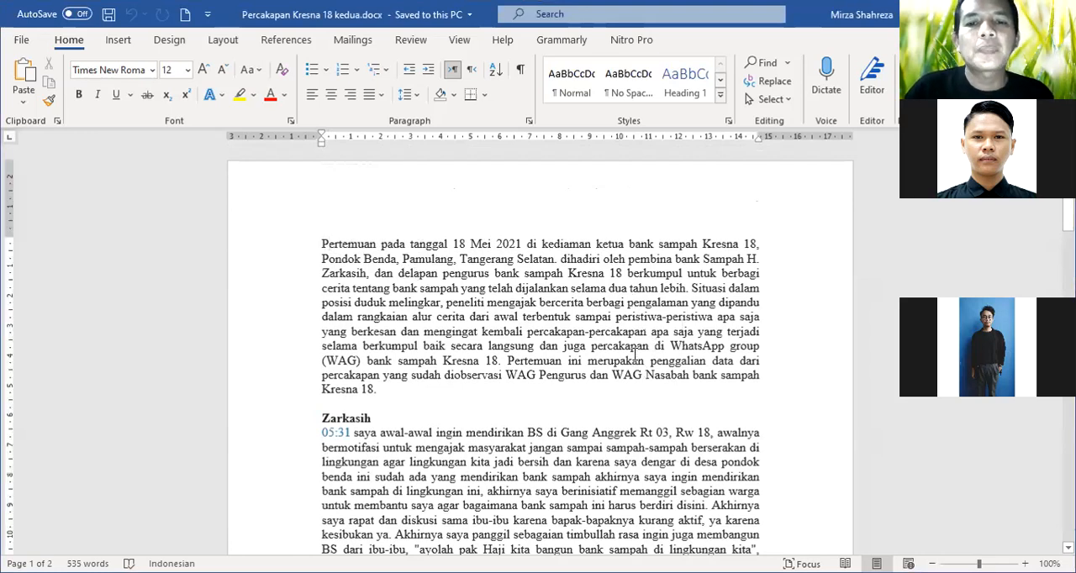
pyautogui.scroll(-1, 631, 356)
pyautogui.scroll(1, 618, 346)
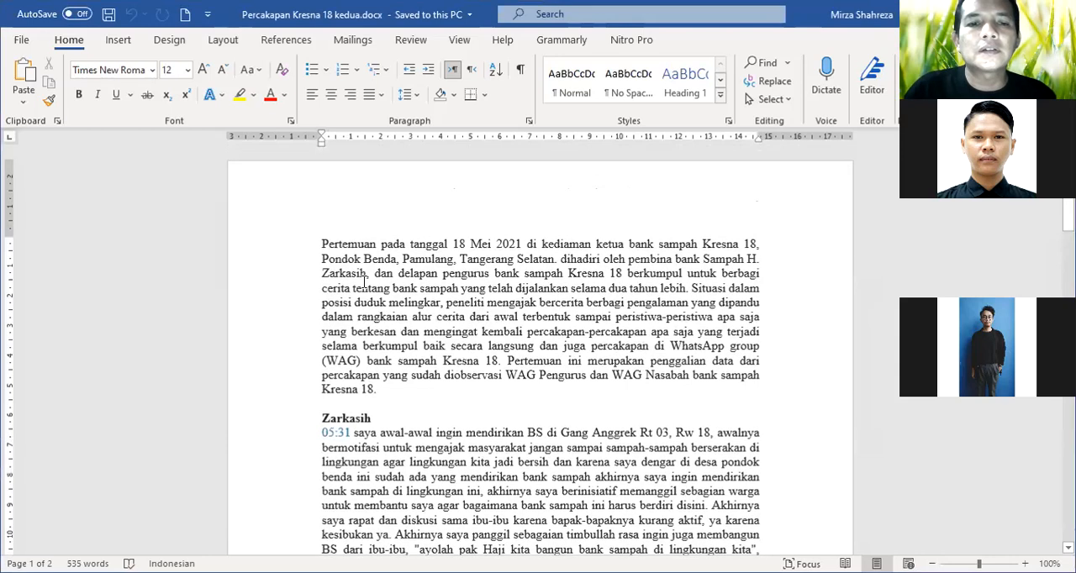
pyautogui.moveTo(341, 242); pyautogui.dragTo(458, 395)
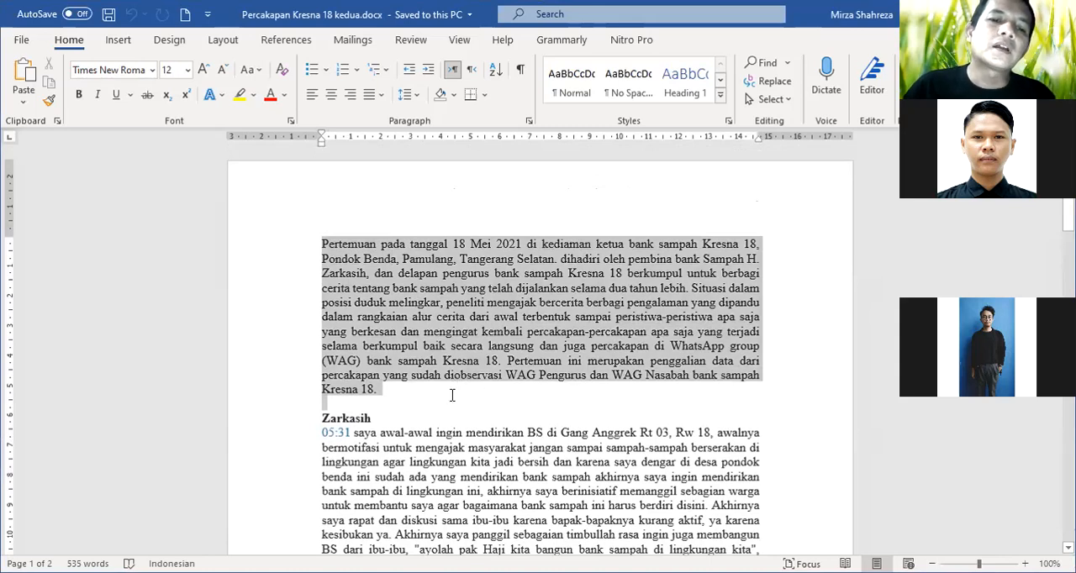
pyautogui.click(783, 333)
# Read the speaker sections on the first page of the finished transcript, starting at the 05:31 timestamp
pyautogui.scroll(-2, 556, 337)
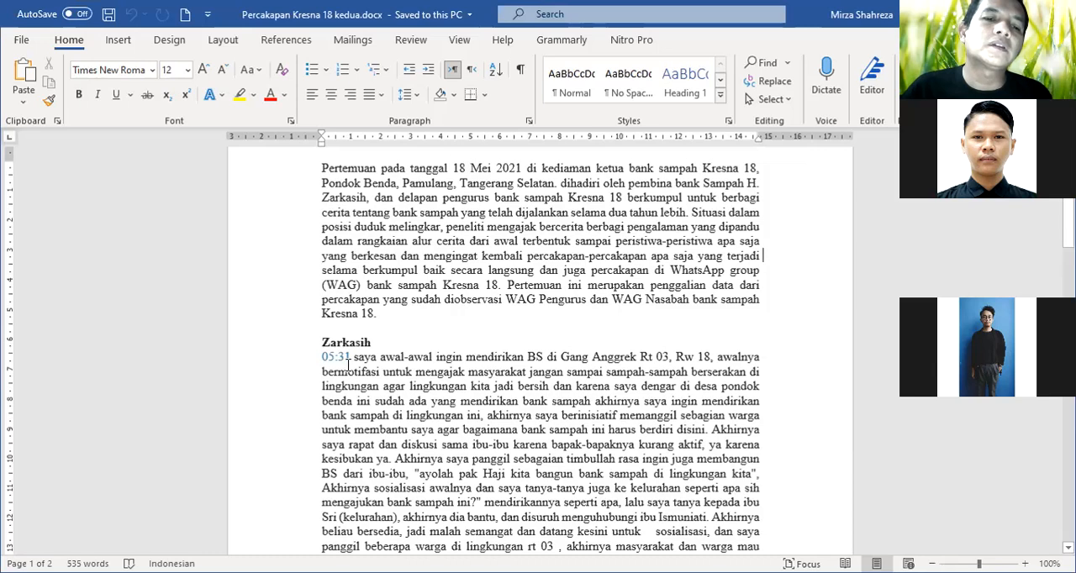
pyautogui.scroll(-1, 380, 370)
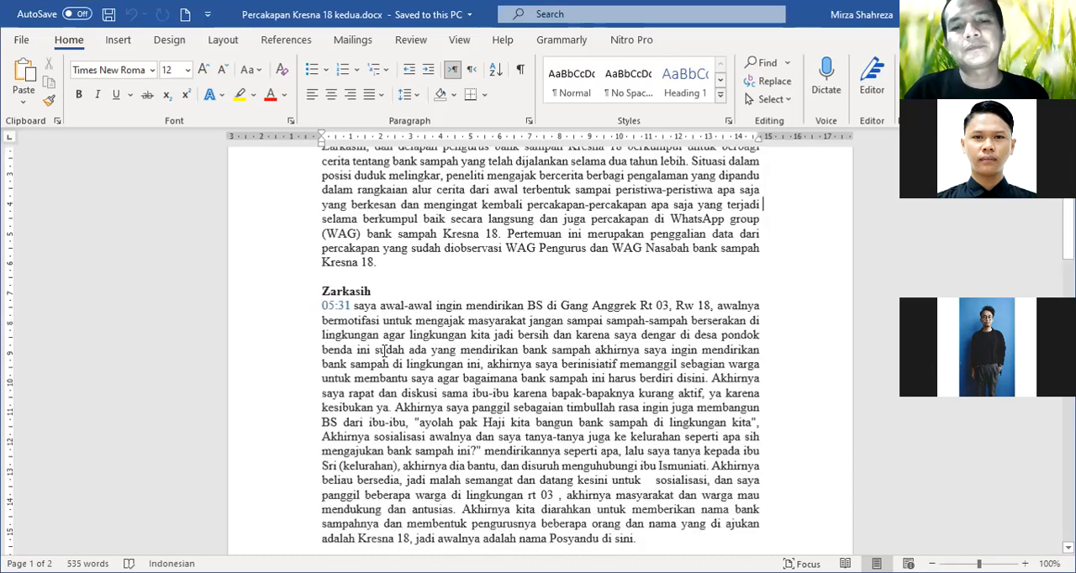
pyautogui.scroll(-1, 384, 350)
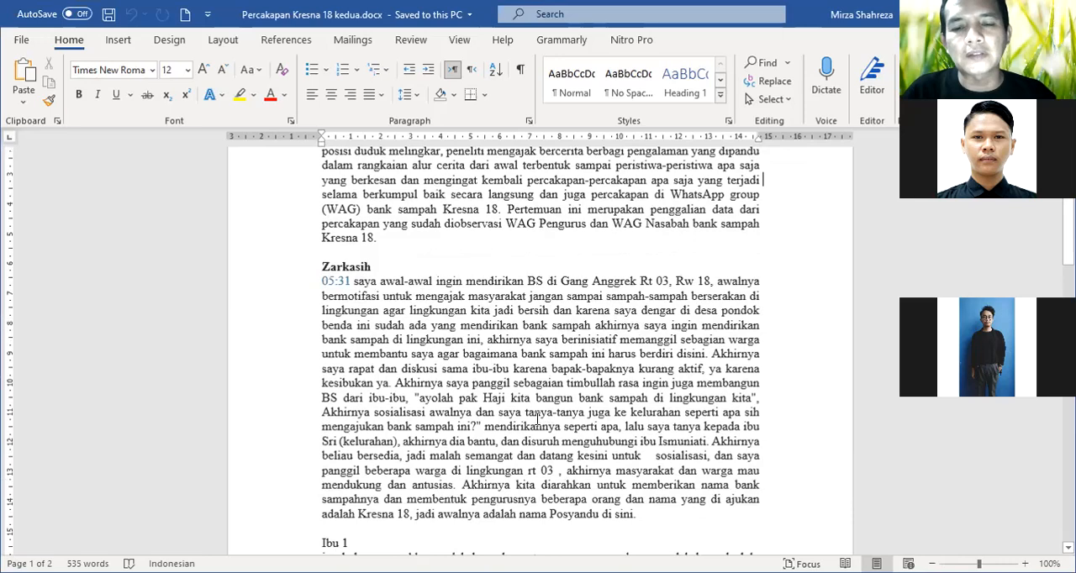
pyautogui.scroll(-3, 537, 418)
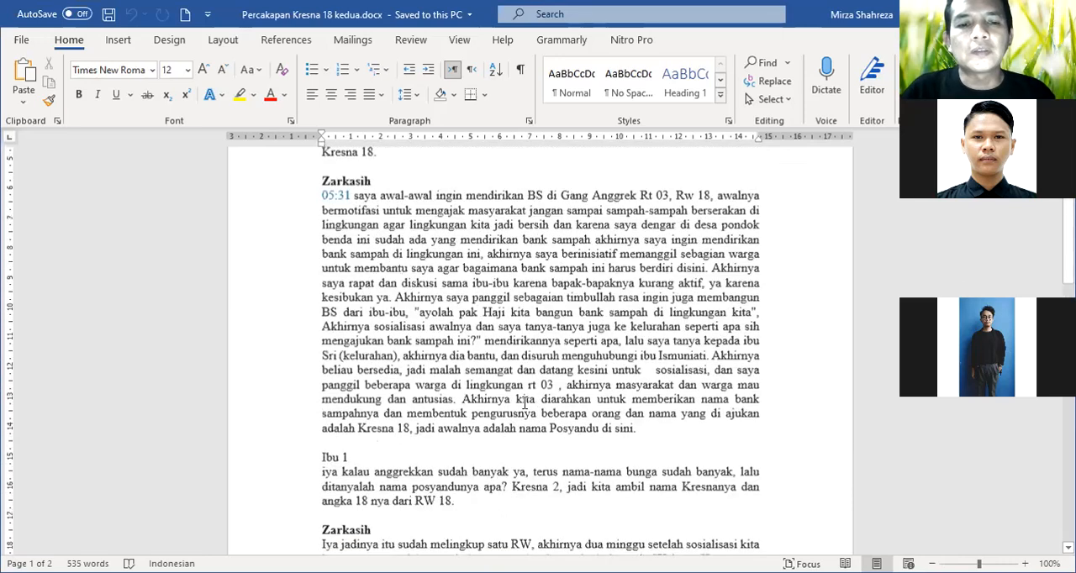
pyautogui.scroll(-2, 523, 387)
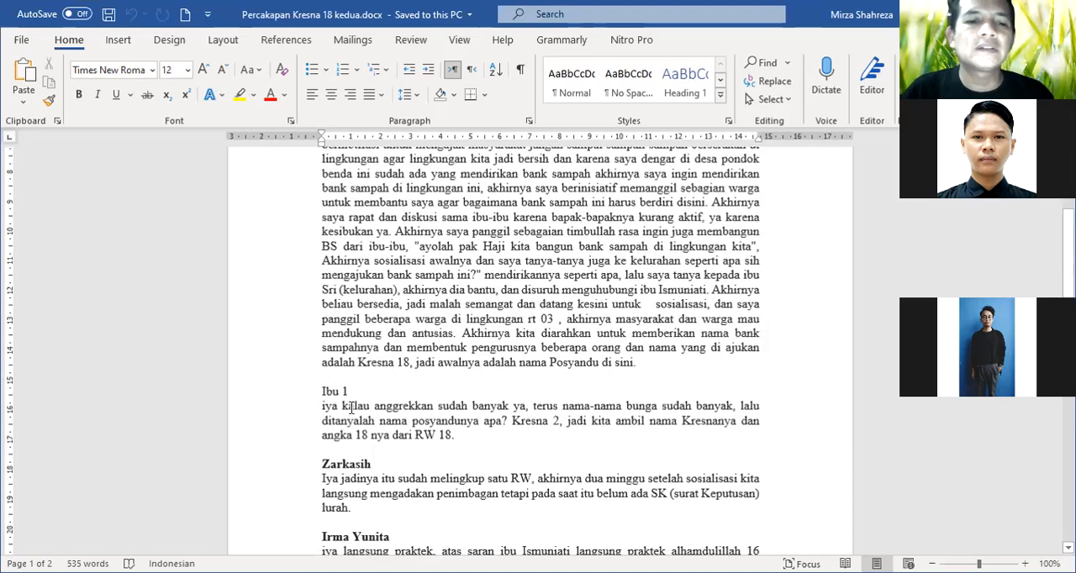
pyautogui.scroll(-1, 454, 418)
pyautogui.scroll(-3, 455, 418)
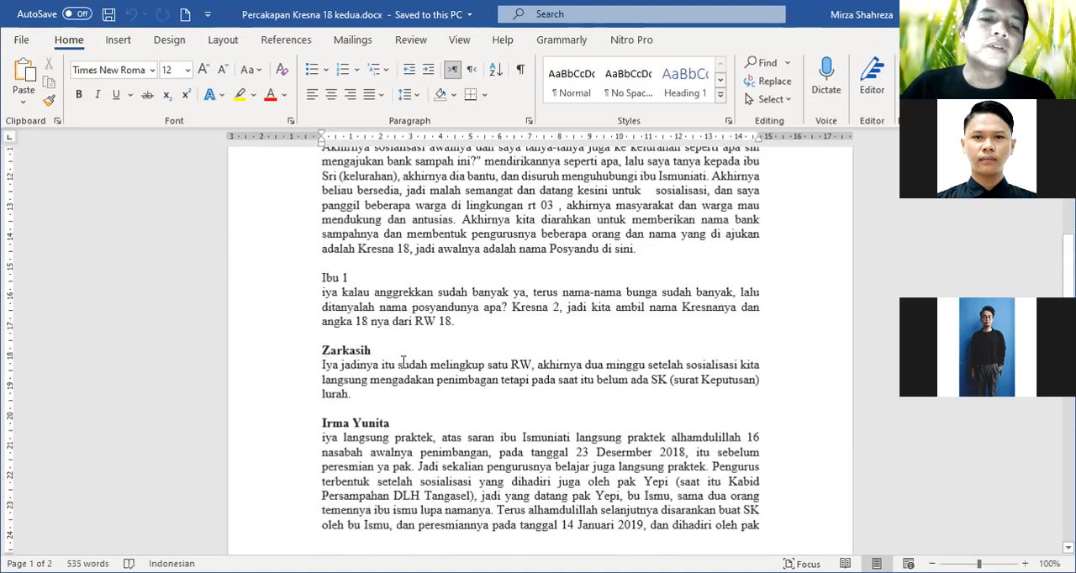
pyautogui.scroll(-3, 403, 370)
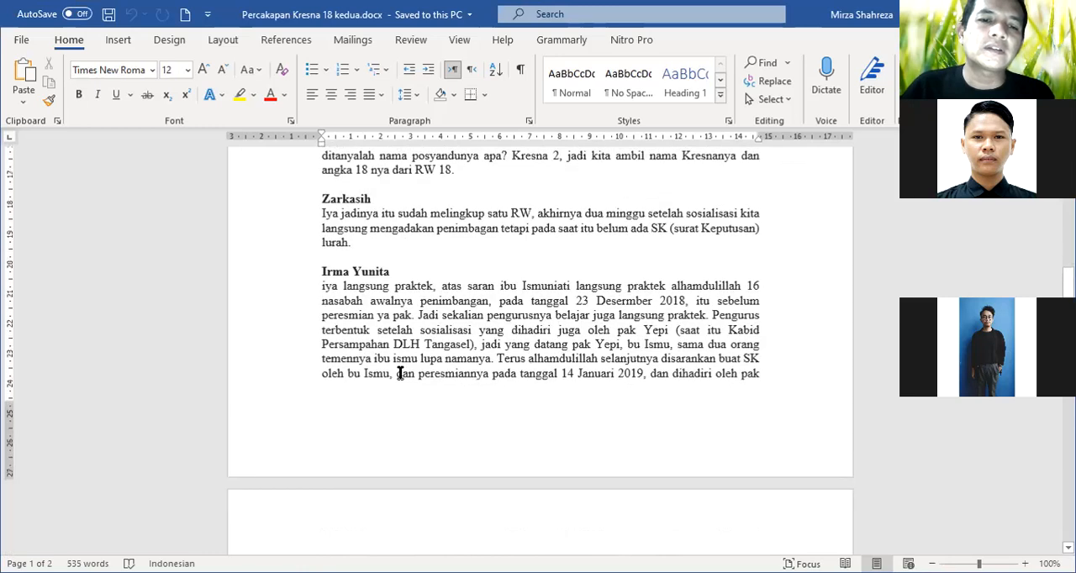
pyautogui.scroll(2, 400, 373)
pyautogui.scroll(-3, 400, 374)
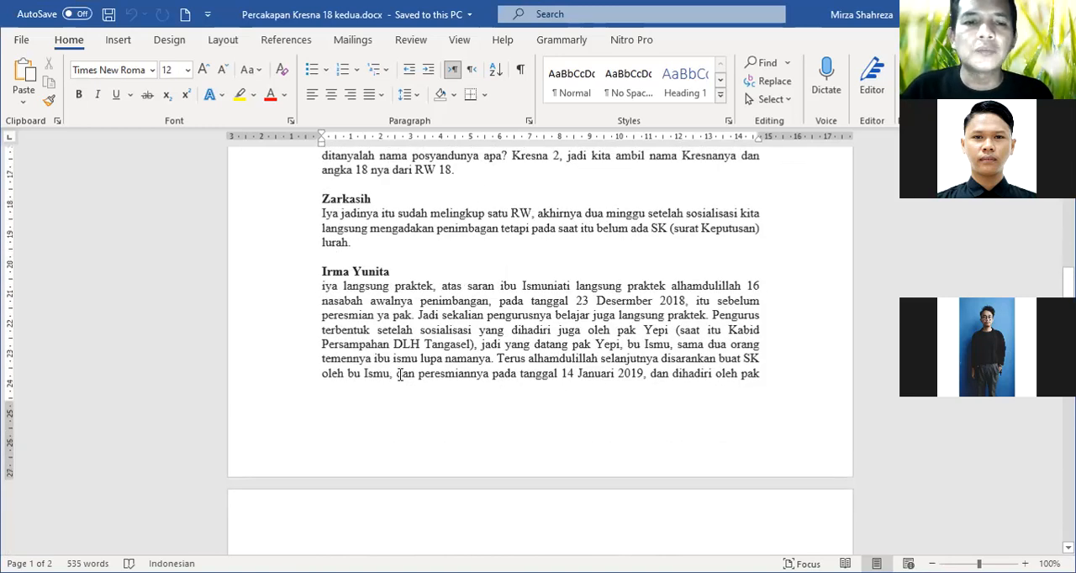
# Review how the speaker turns are labelled and separated through to the closing timestamp on page 2
pyautogui.scroll(3, 400, 375)
pyautogui.scroll(2, 400, 375)
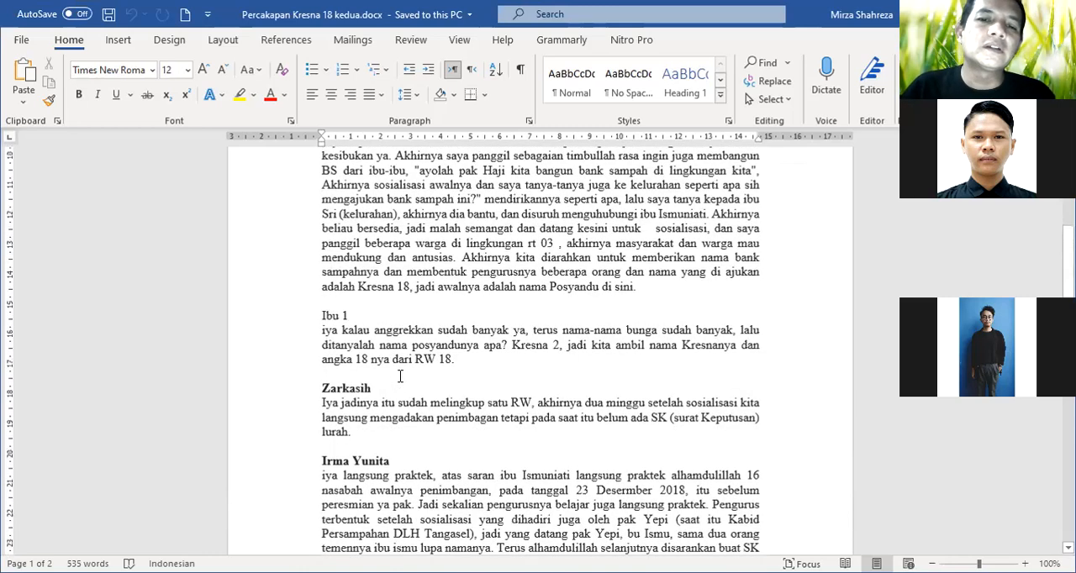
pyautogui.scroll(-2, 401, 378)
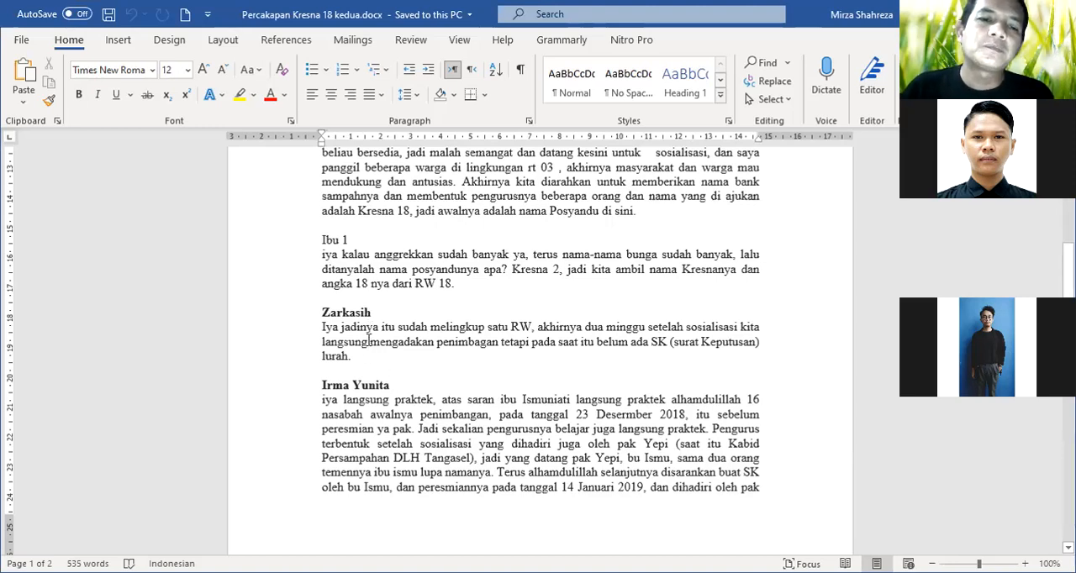
pyautogui.scroll(-1, 370, 345)
pyautogui.scroll(-1, 370, 344)
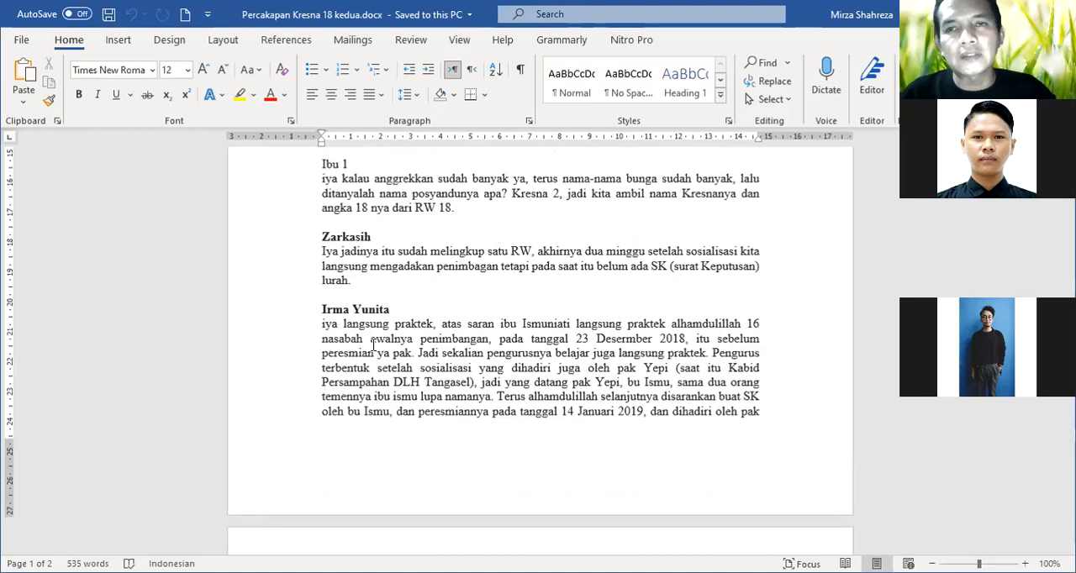
pyautogui.scroll(8, 395, 345)
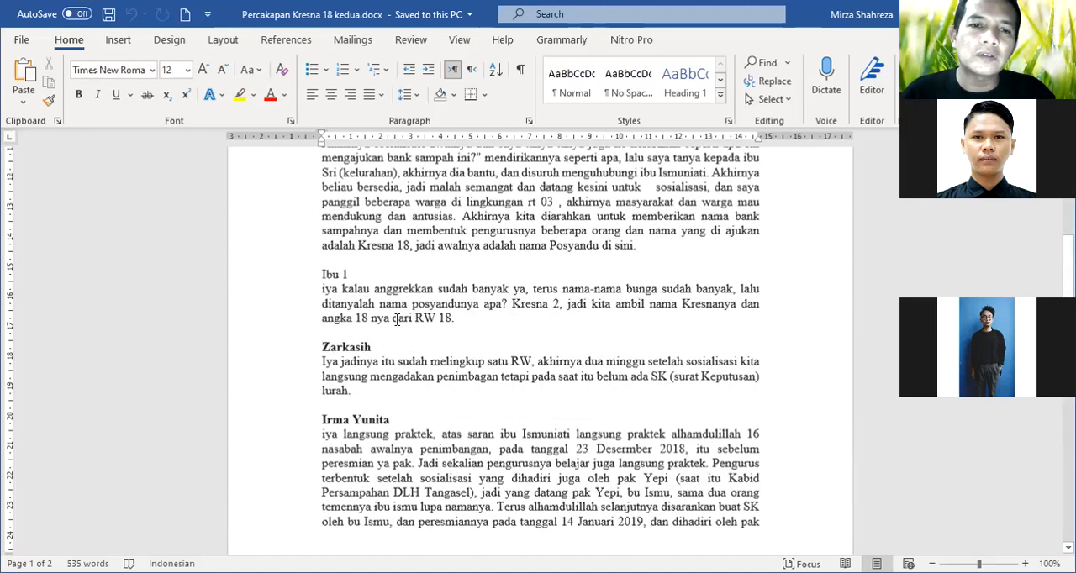
pyautogui.scroll(4, 393, 287)
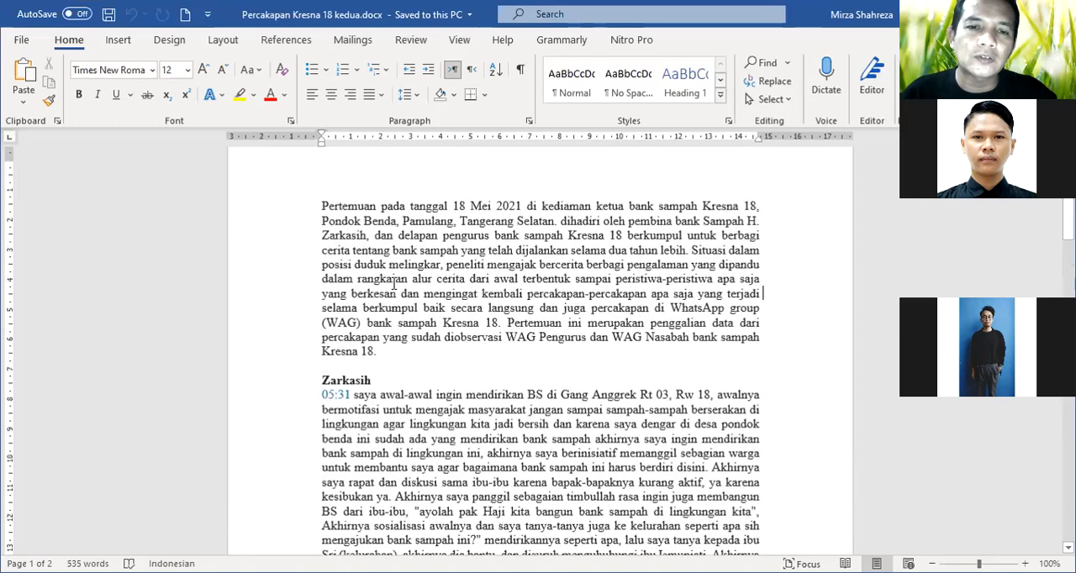
pyautogui.scroll(-8, 395, 289)
pyautogui.scroll(-10, 398, 292)
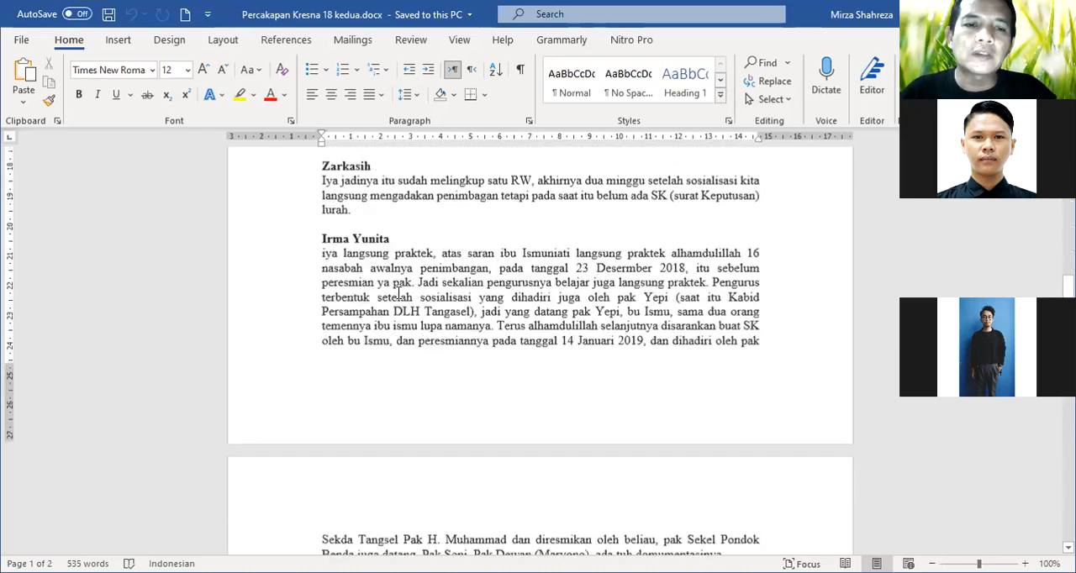
pyautogui.scroll(-3, 397, 299)
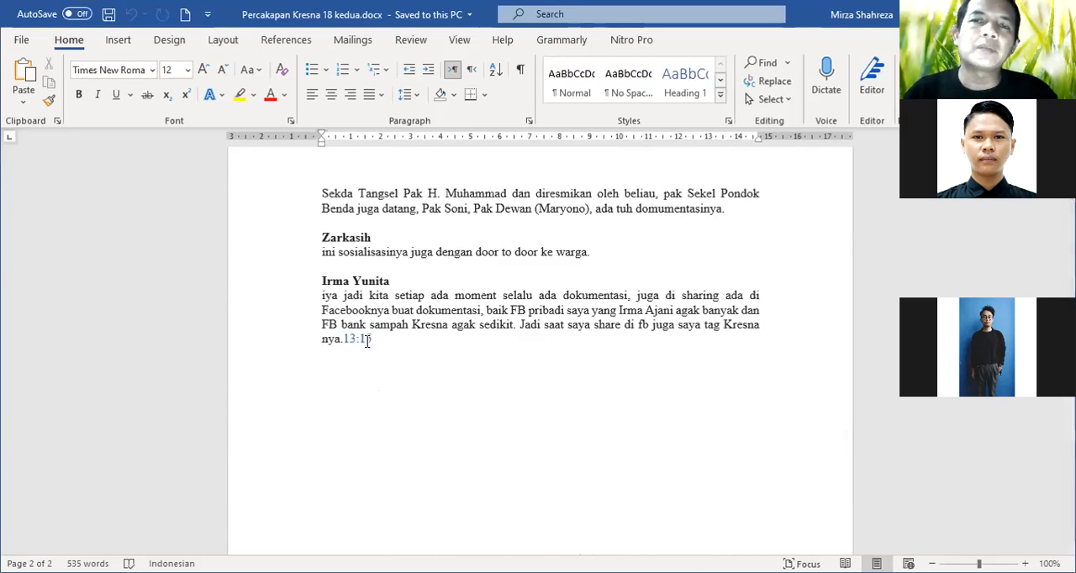
# Add the interviewer's first name as a new speaker label below the closing 13:15 timestamp, followed by an empty line
pyautogui.click(336, 375)
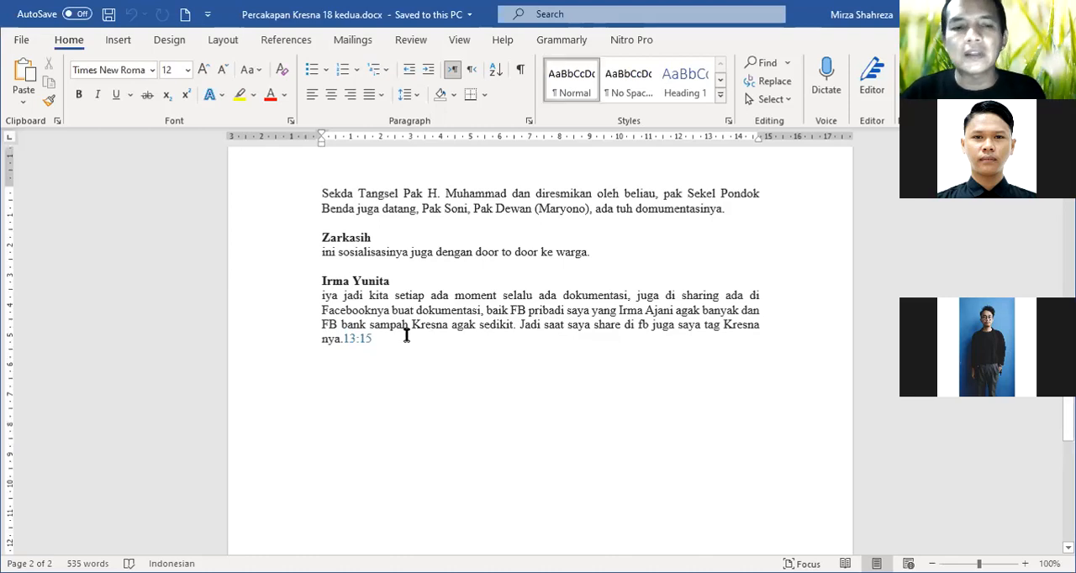
pyautogui.press('Return')
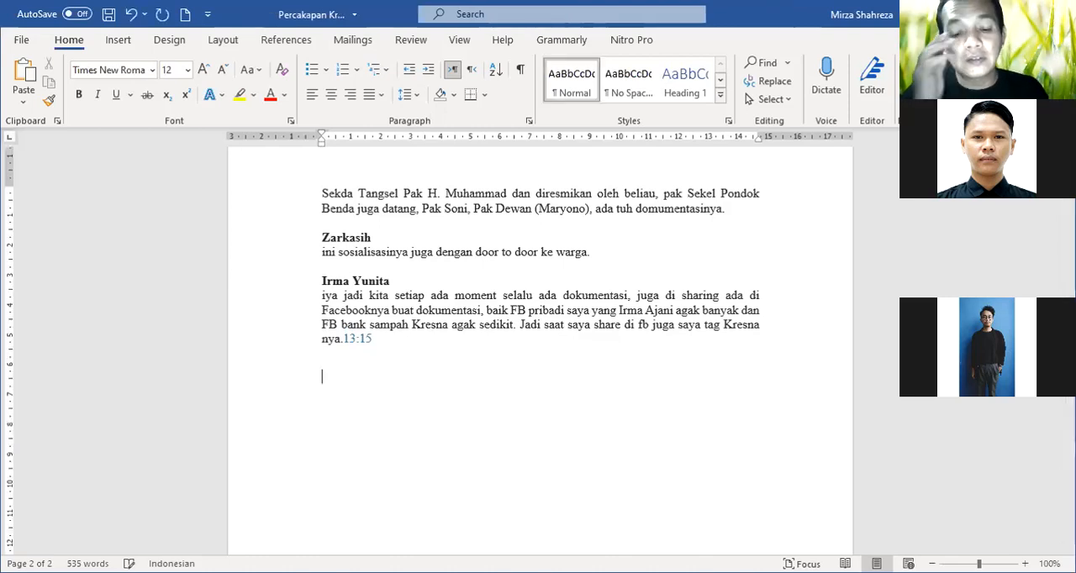
pyautogui.write('Mirza')
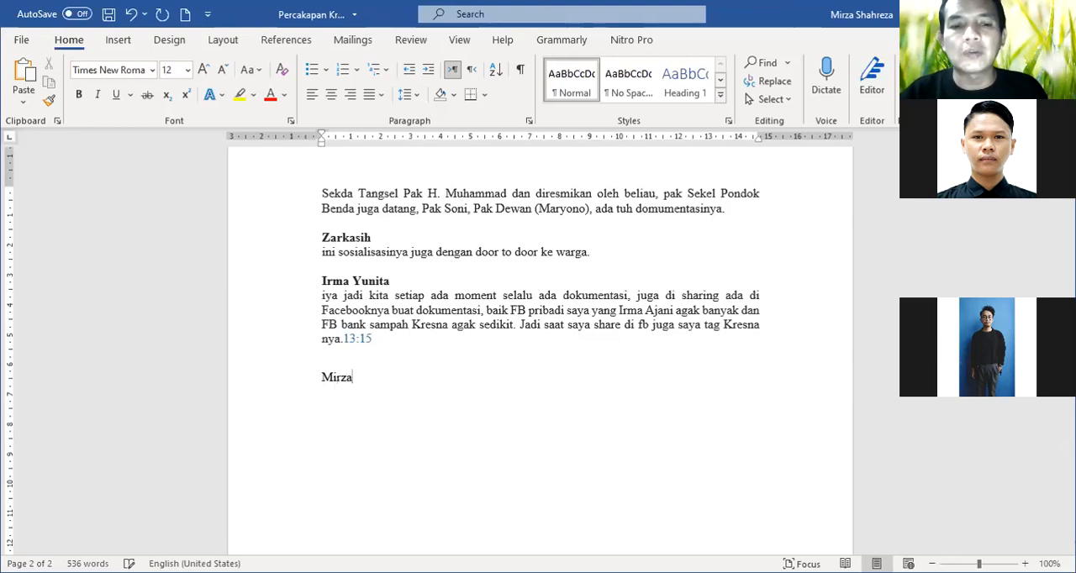
pyautogui.press('Return')
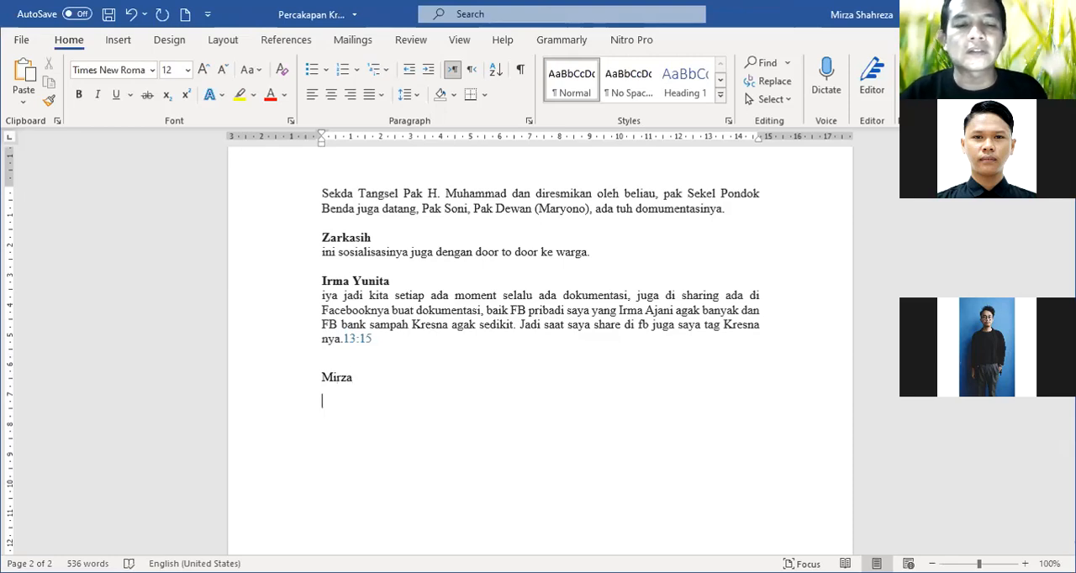
pyautogui.press('Return')
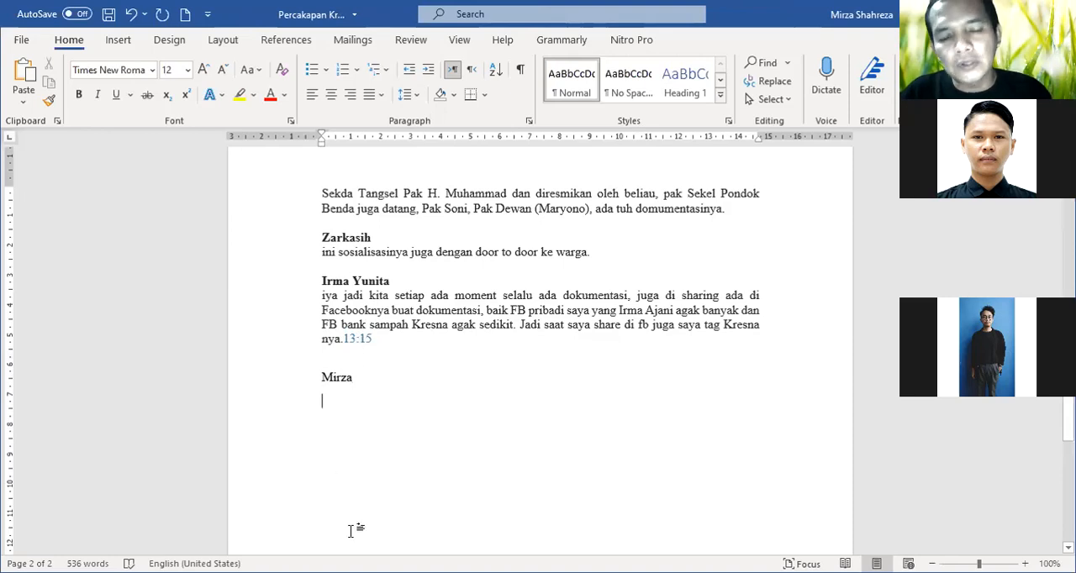
pyautogui.scroll(-2, 391, 404)
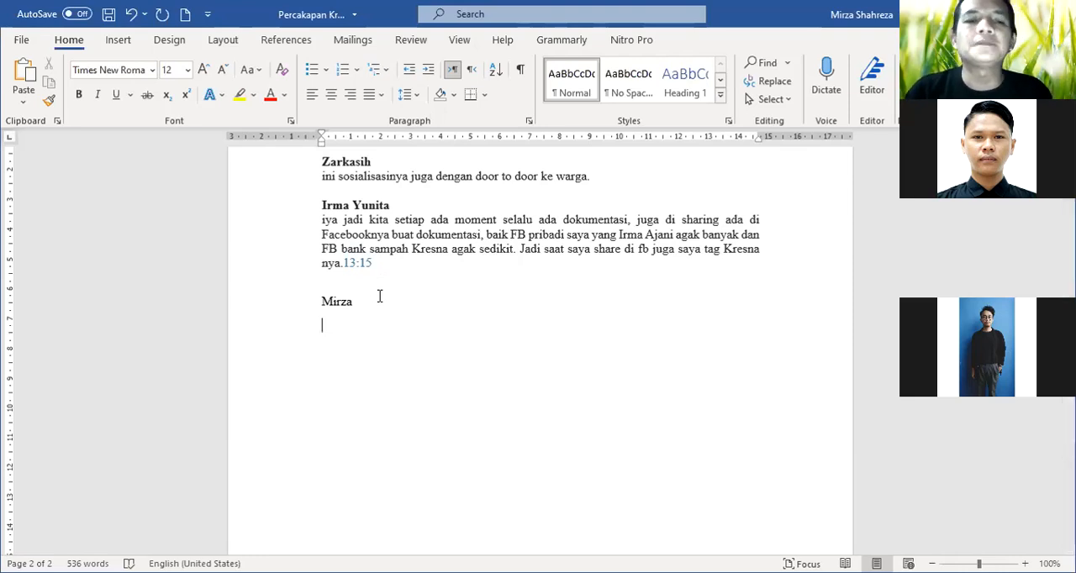
pyautogui.scroll(2, 410, 320)
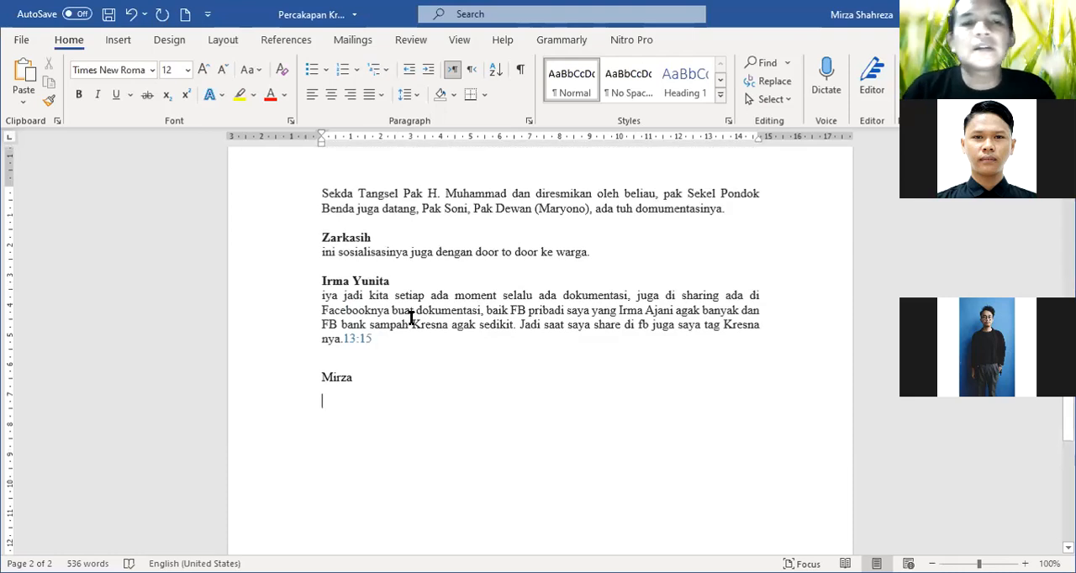
pyautogui.scroll(3, 411, 319)
pyautogui.scroll(-3, 411, 320)
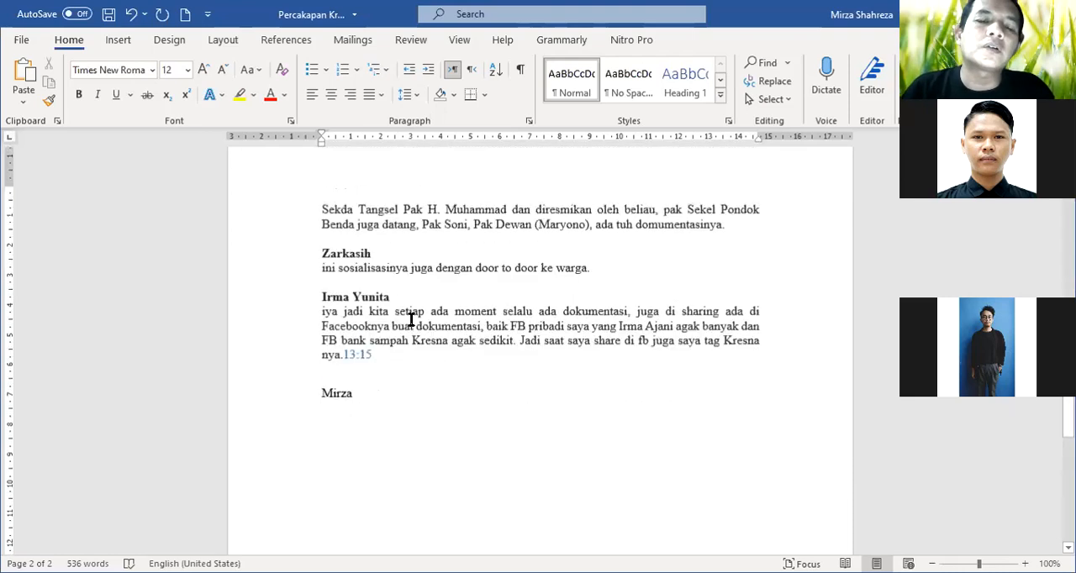
pyautogui.scroll(-2, 411, 321)
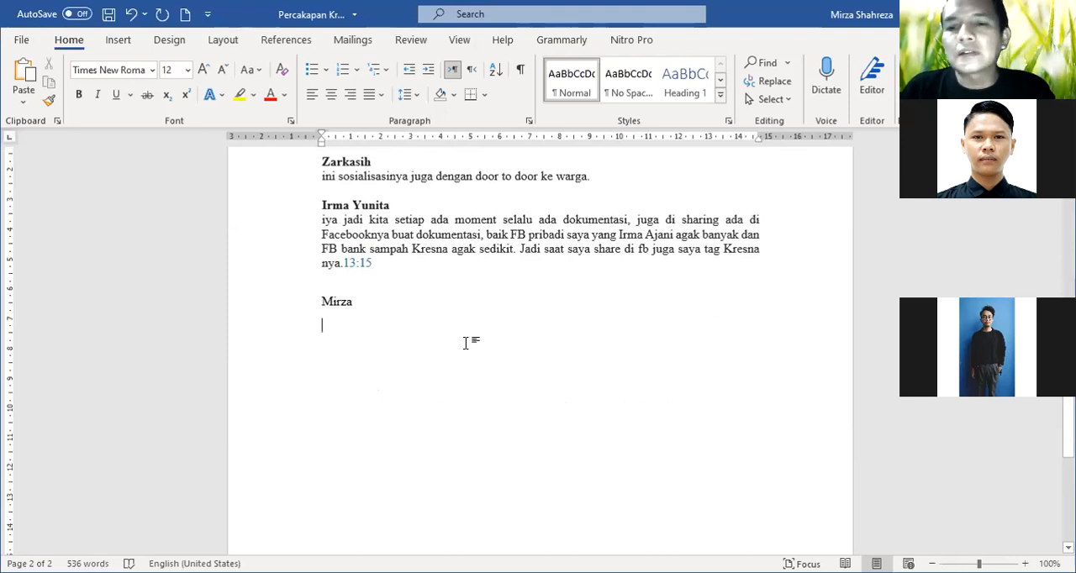
# Review the transcript's meeting description and labelled speaker turns, from the opening paragraph on page 1 through the last label on page 2
pyautogui.scroll(10, 470, 347)
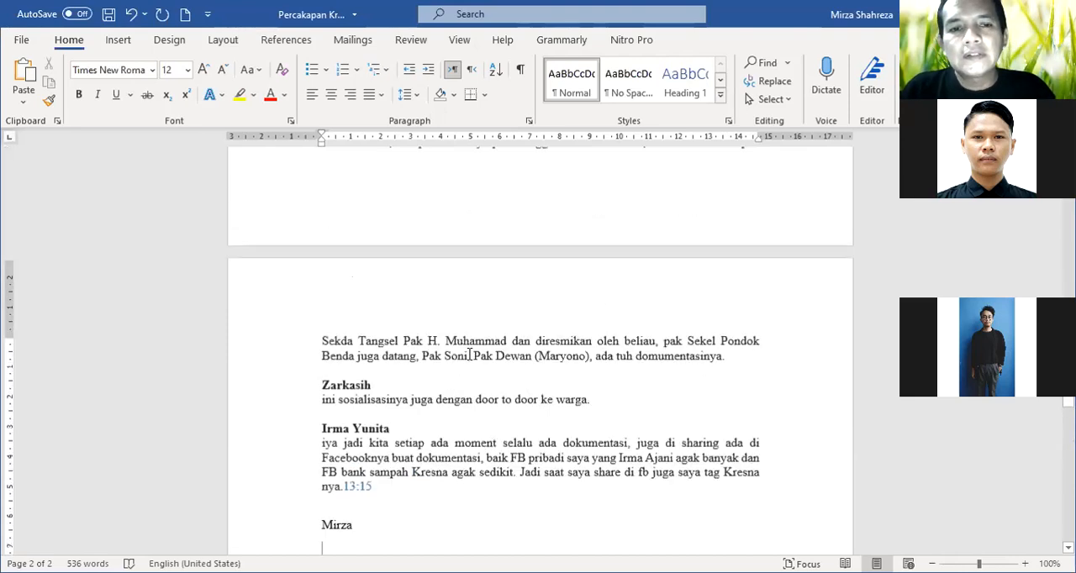
pyautogui.scroll(14, 472, 360)
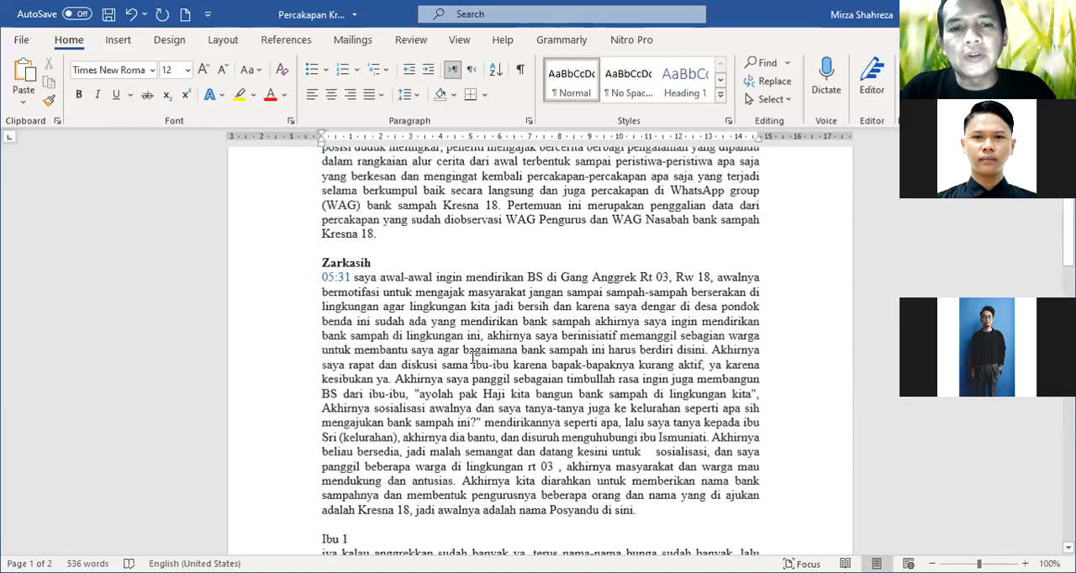
pyautogui.scroll(-7, 473, 363)
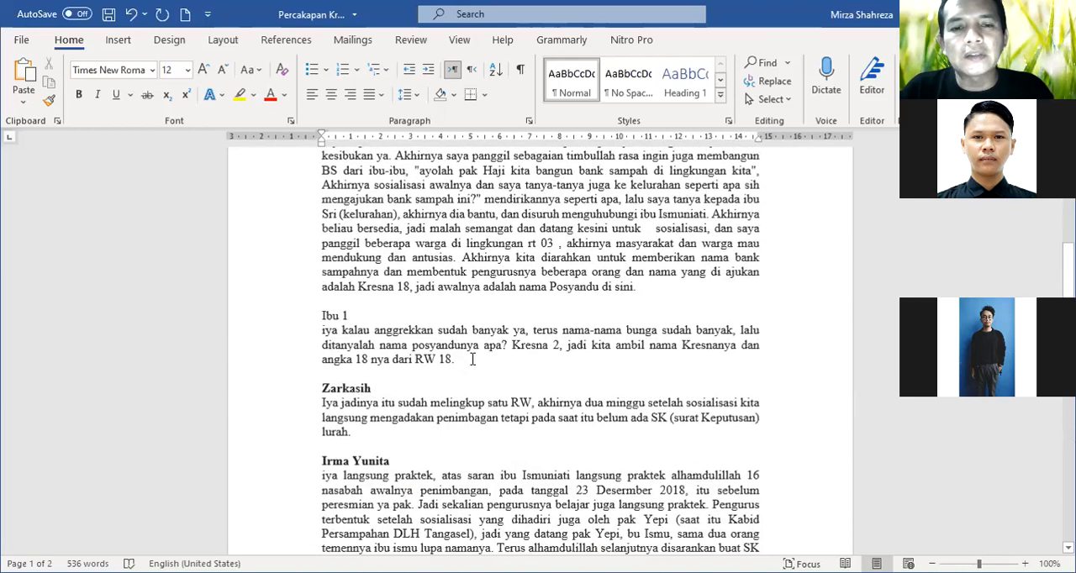
pyautogui.scroll(-3, 474, 363)
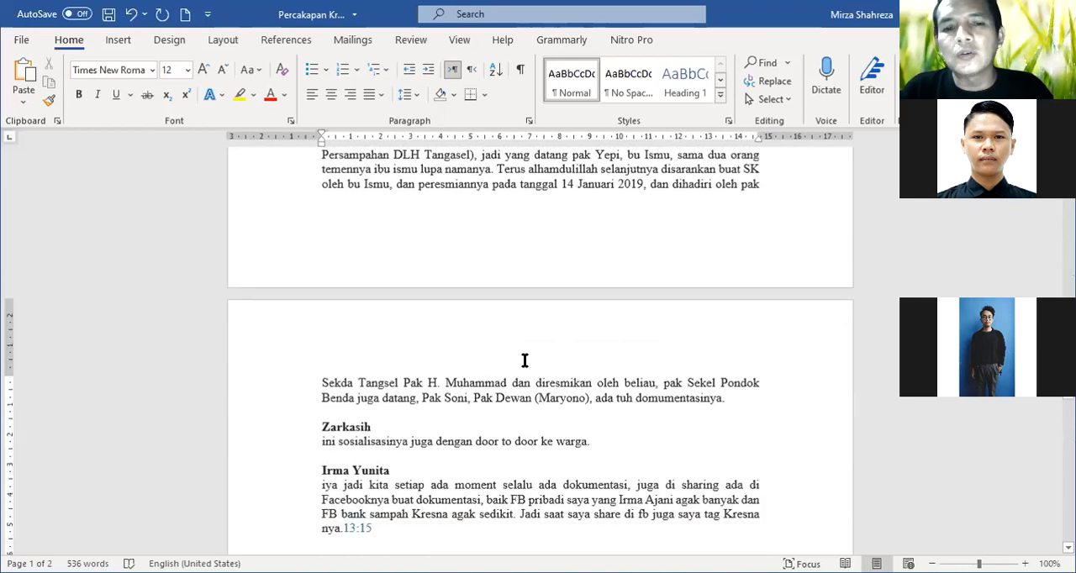
pyautogui.scroll(-3, 521, 363)
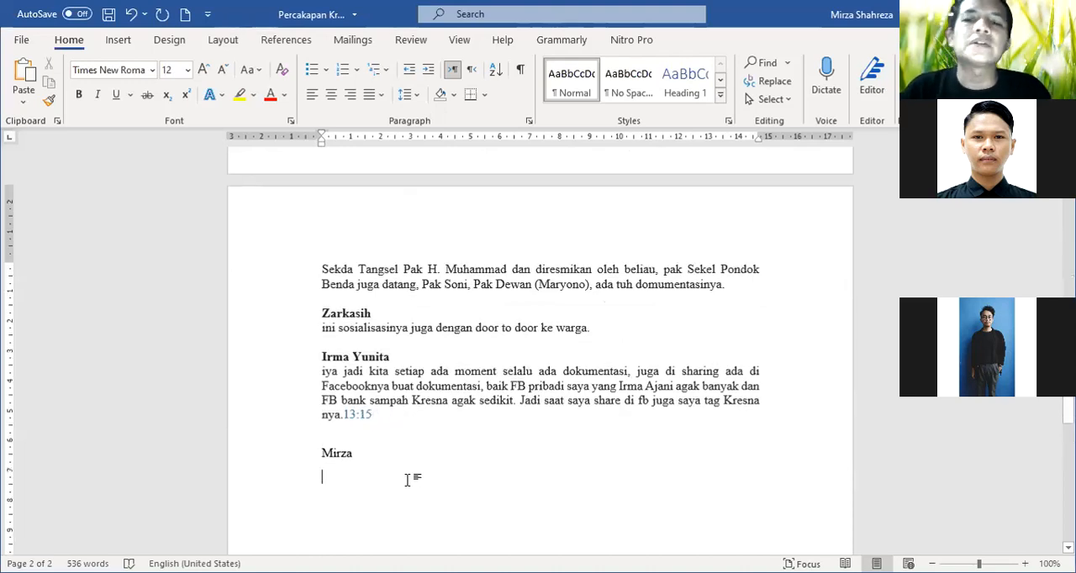
pyautogui.scroll(-1, 409, 479)
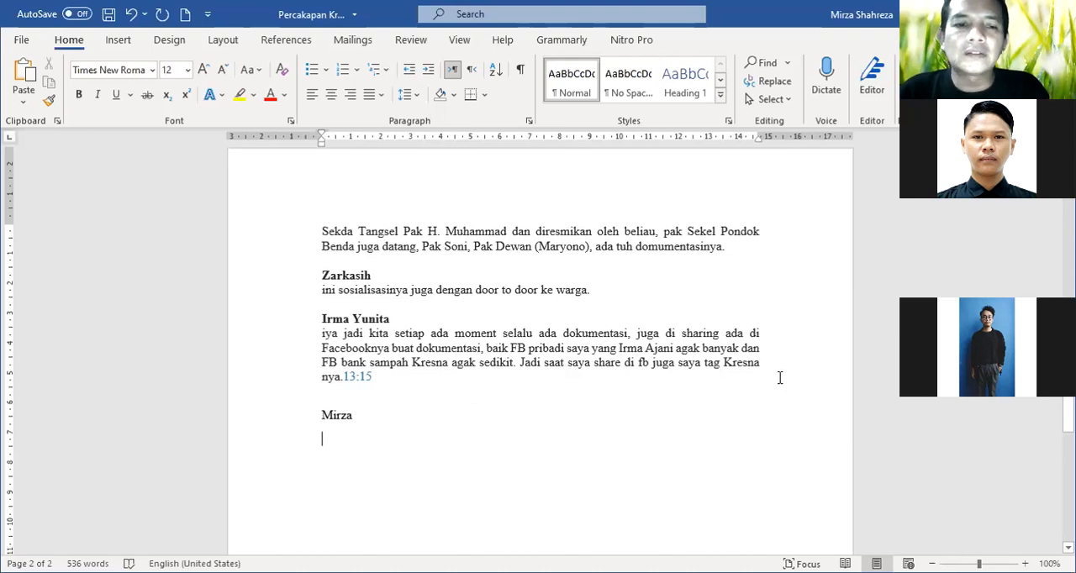
pyautogui.scroll(2, 479, 375)
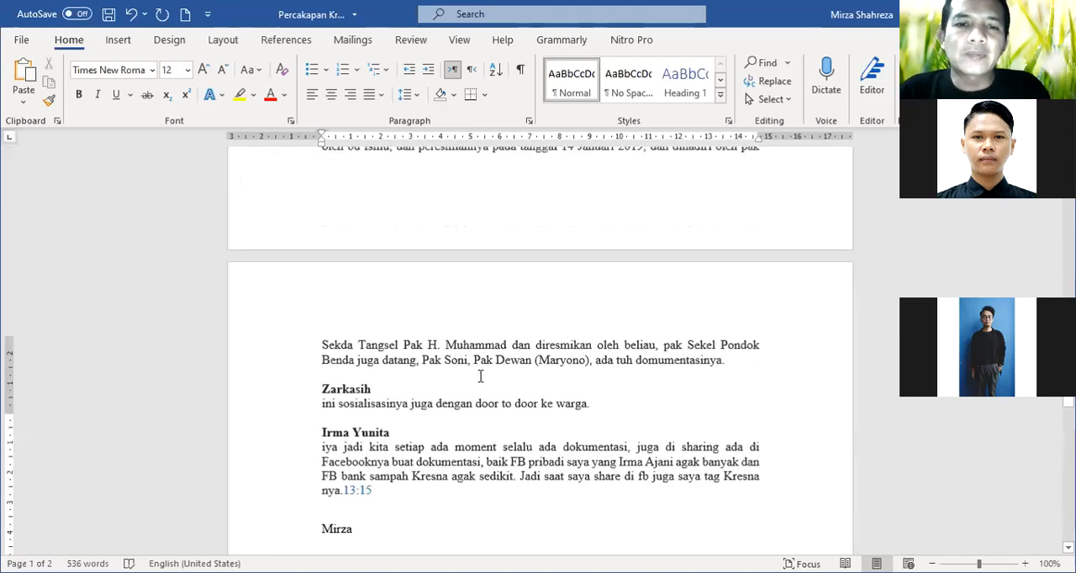
pyautogui.scroll(10, 479, 375)
pyautogui.scroll(2, 485, 375)
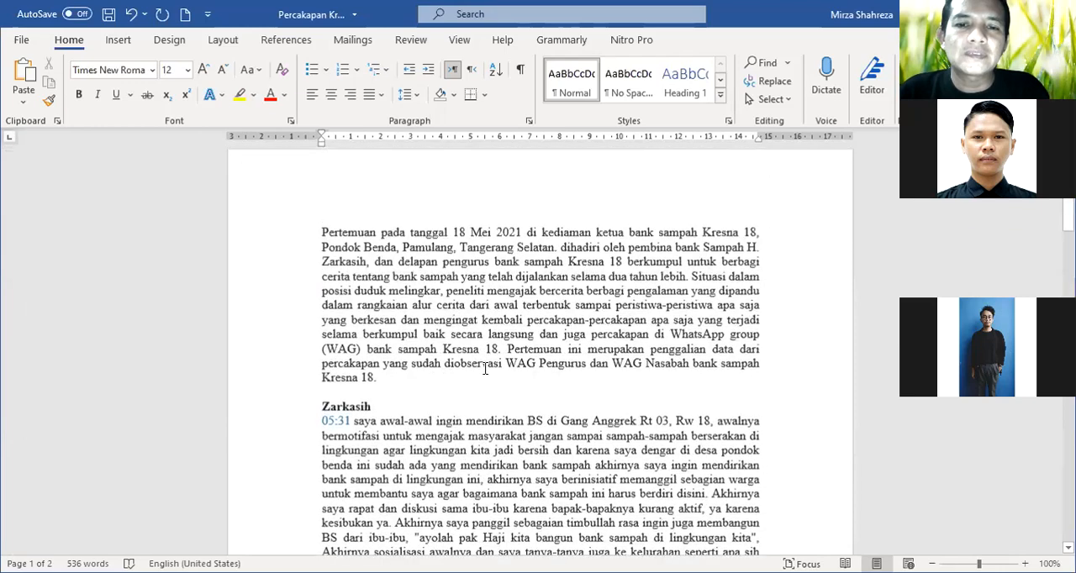
pyautogui.scroll(-9, 487, 375)
pyautogui.scroll(-9, 487, 375)
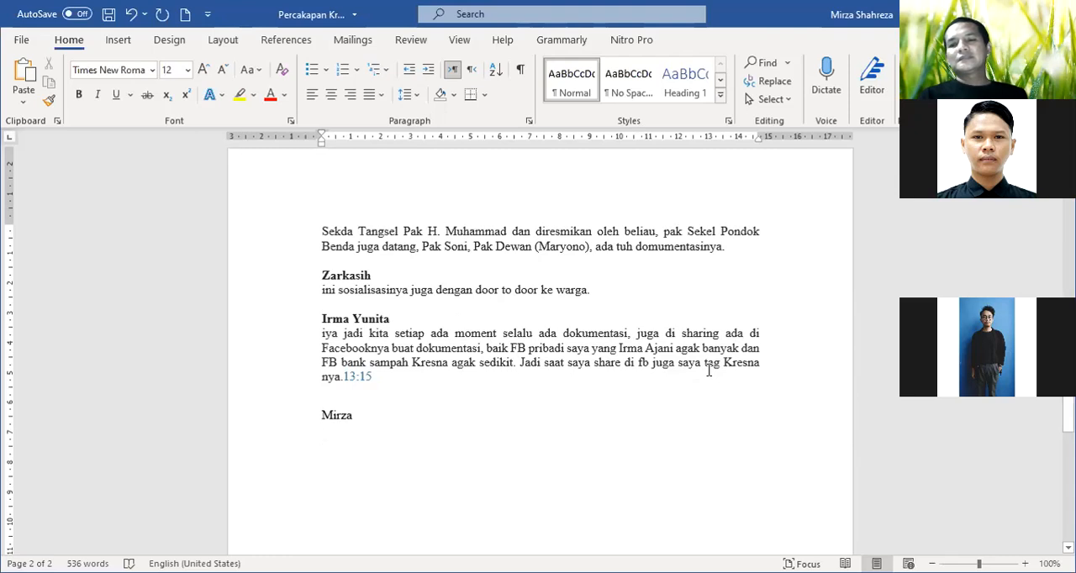
pyautogui.scroll(-1, 709, 370)
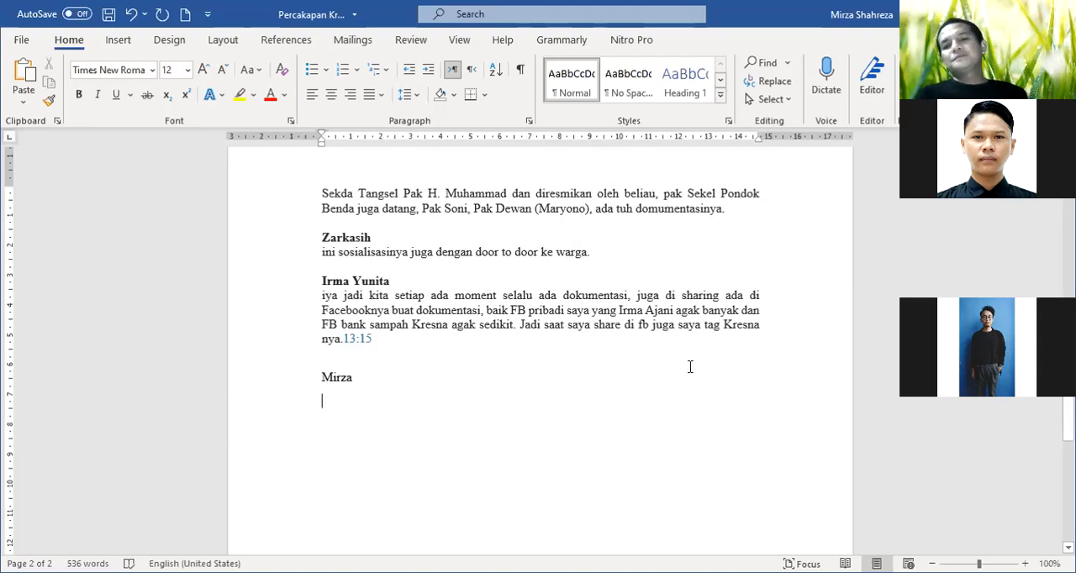
pyautogui.scroll(3, 681, 356)
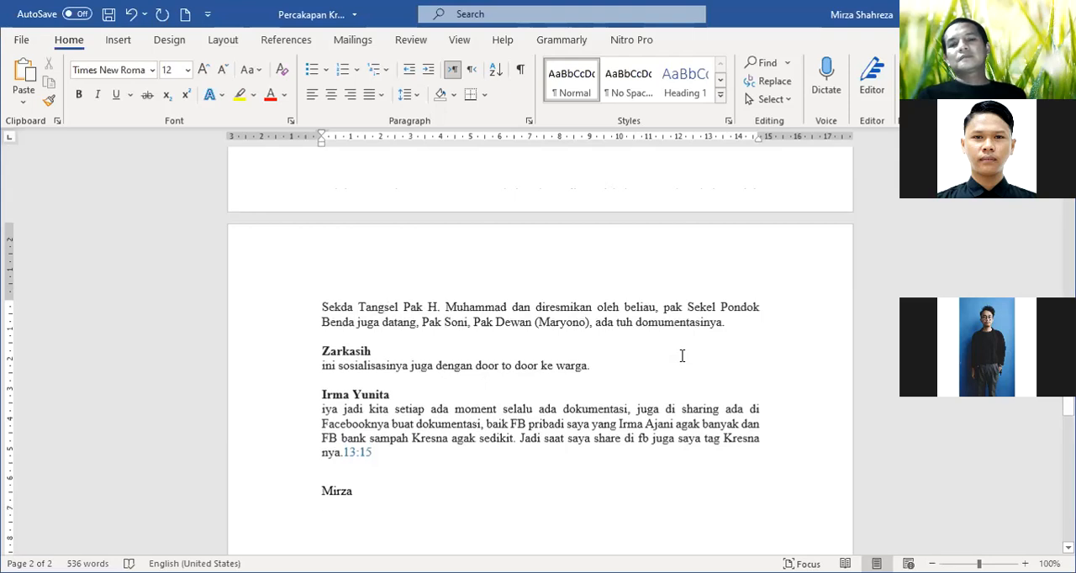
pyautogui.scroll(-1, 681, 355)
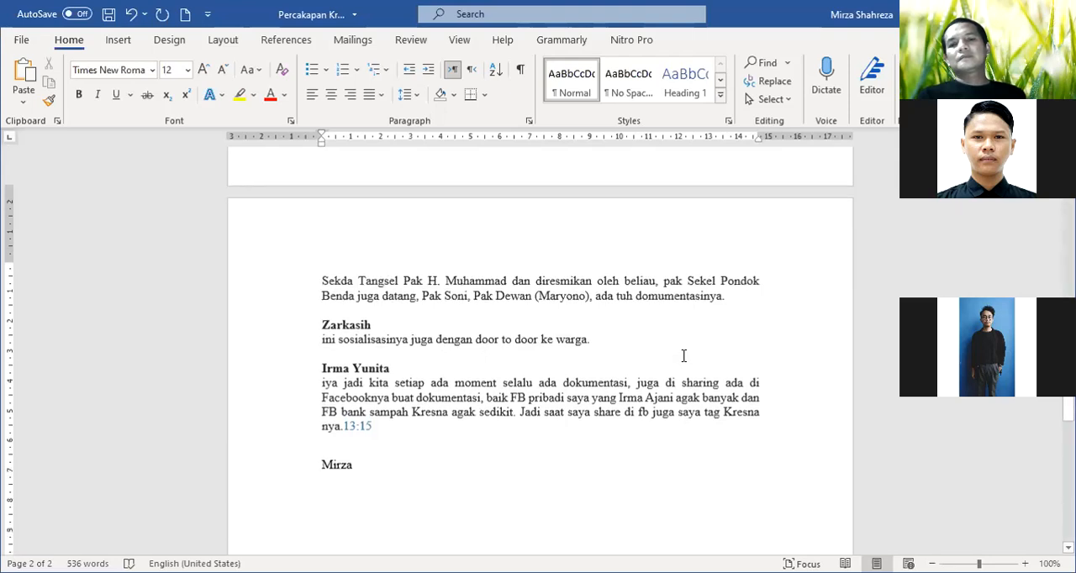
# Switch back to oTranscribe and jump the audio to the 01:02 timestamp in the transcript, followed by the 01:25 timestamp
pyautogui.click(661, 34)
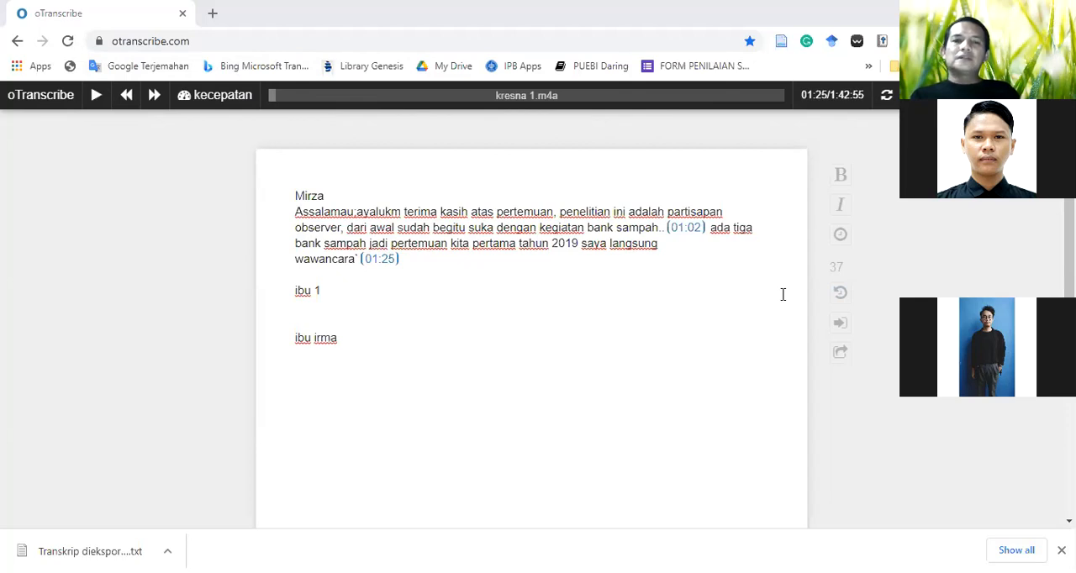
pyautogui.scroll(-1, 783, 294)
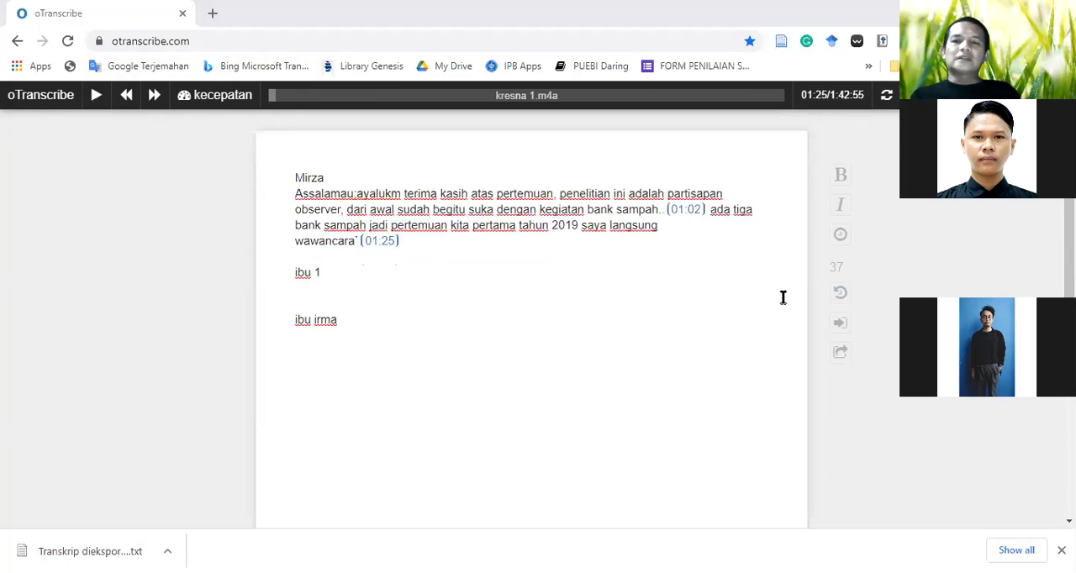
pyautogui.scroll(1, 783, 296)
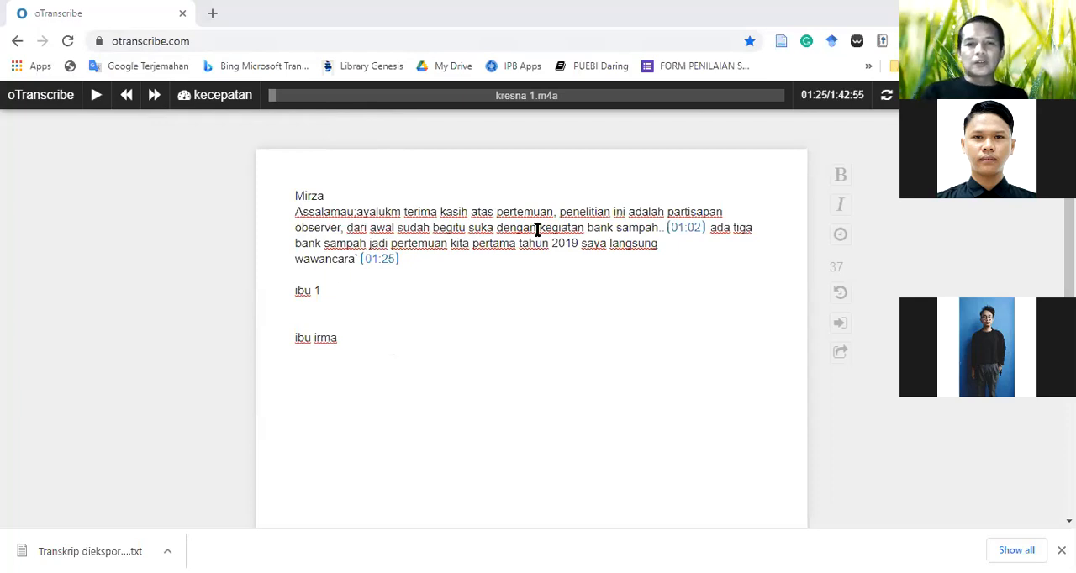
pyautogui.scroll(-2, 539, 237)
pyautogui.scroll(2, 504, 210)
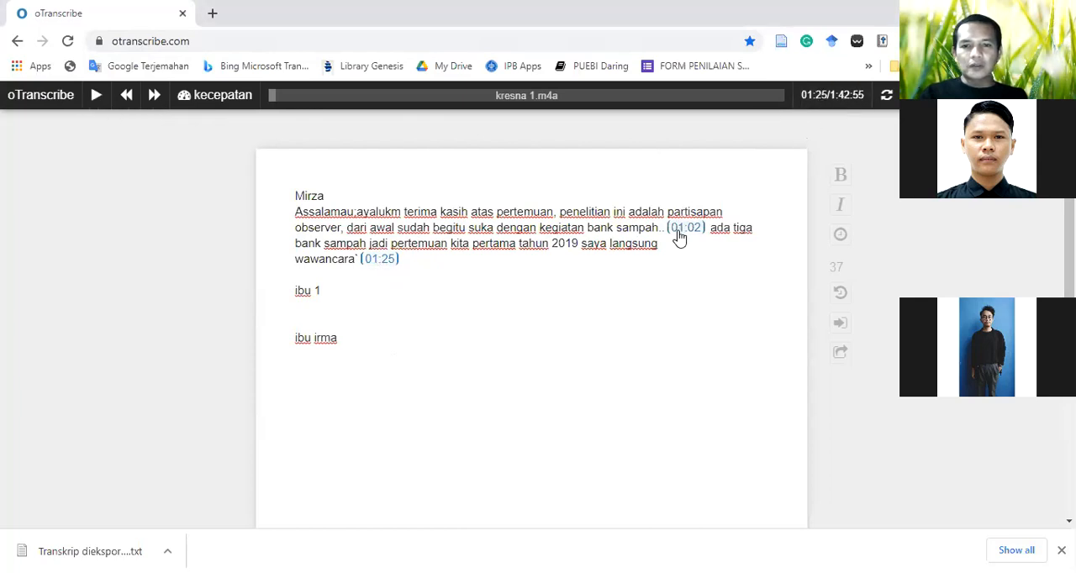
pyautogui.click(683, 229)
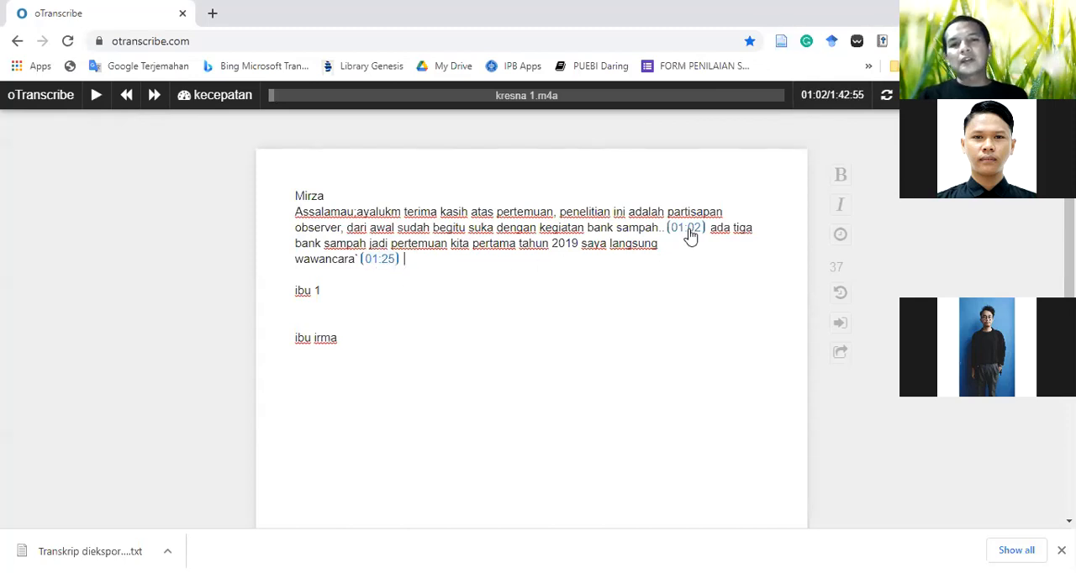
pyautogui.click(382, 261)
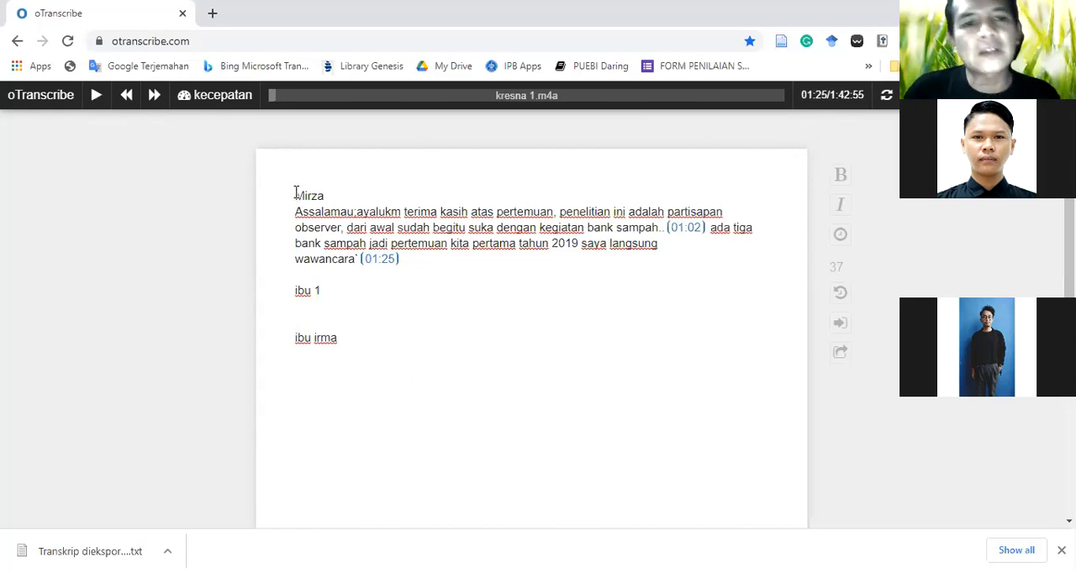
# Delete the entire transcript text, from the first speaker label through the last one, leaving the editor empty
pyautogui.moveTo(295, 196); pyautogui.dragTo(393, 334)
pyautogui.press('BackSpace')
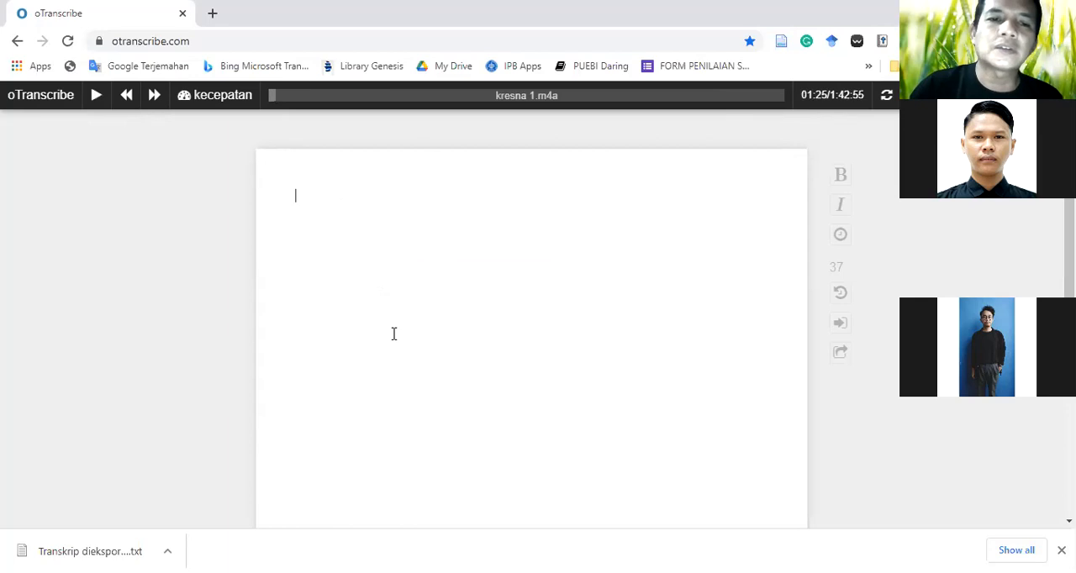